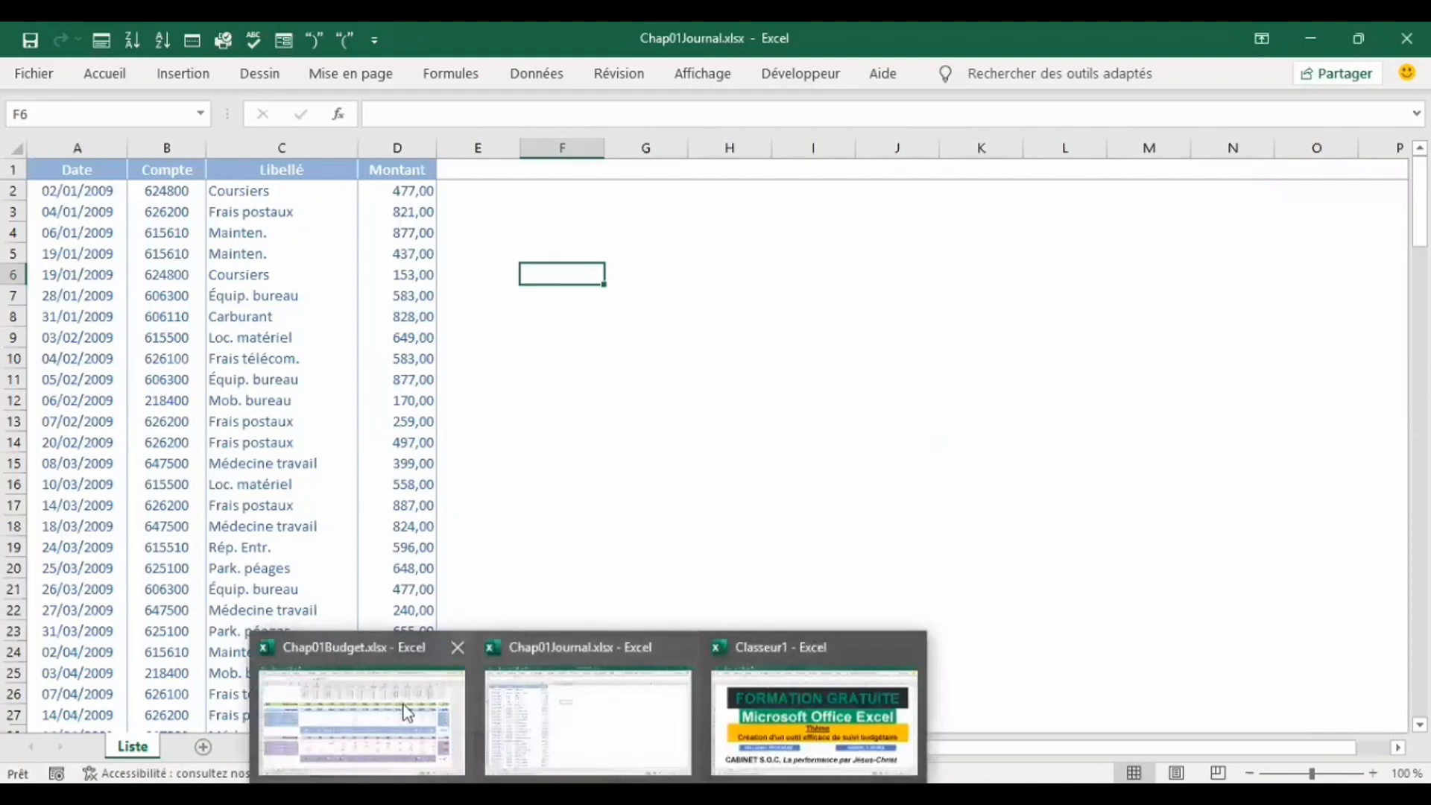
# Step: Compare the Chap01Budget and Chap01Journal workbooks, finishing on the Suivi sheet of Chap01Budget
pyautogui.click(470, 735)
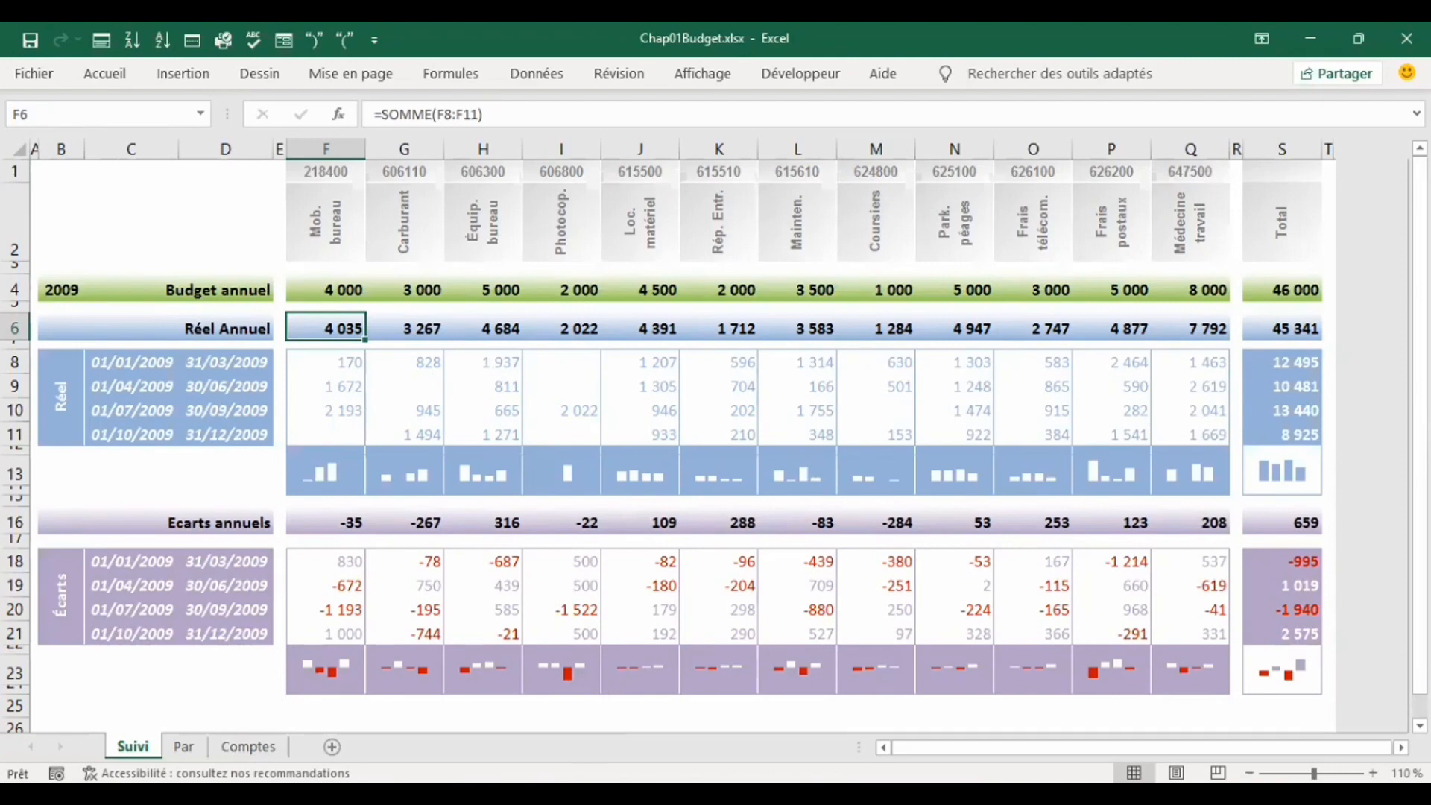
pyautogui.click(556, 726)
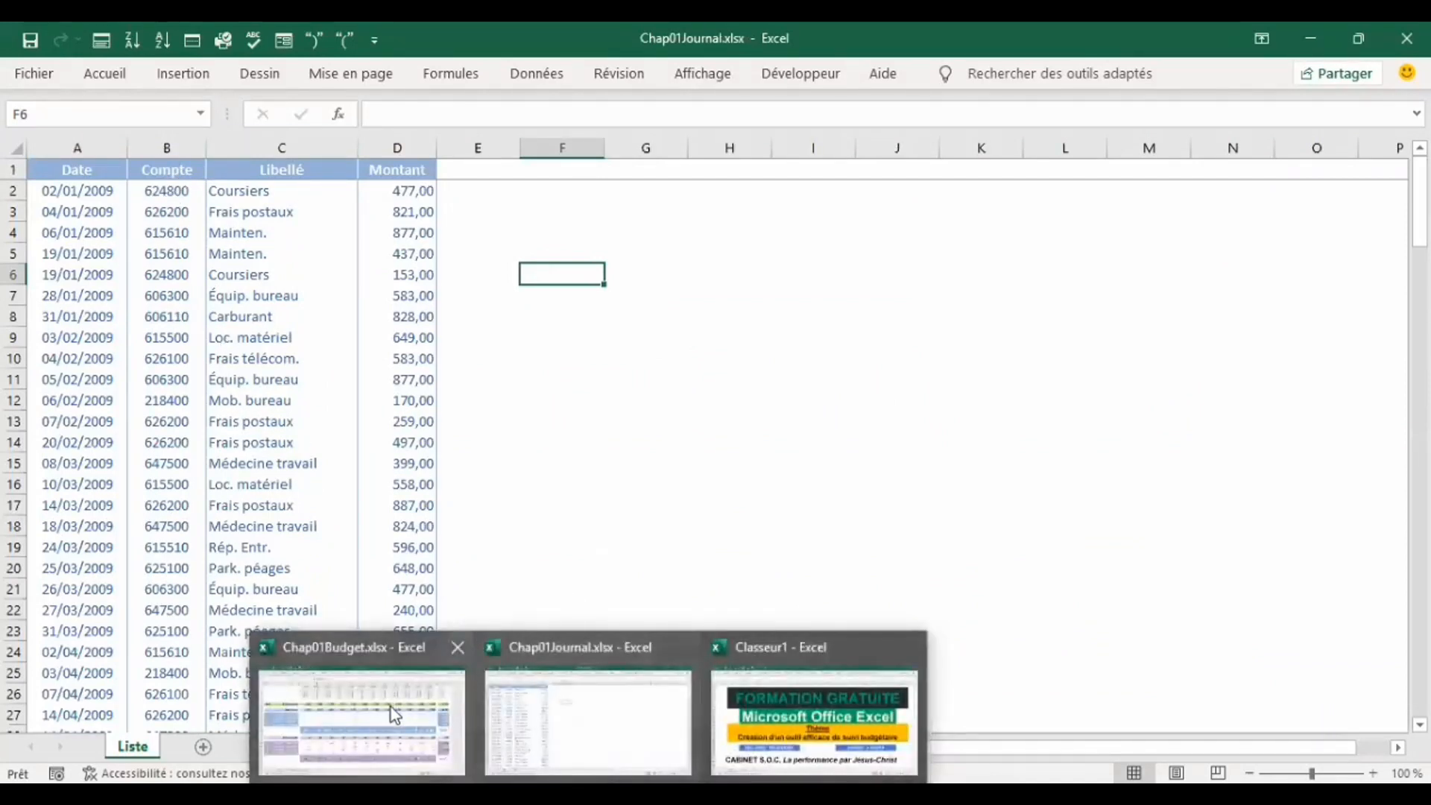
pyautogui.click(390, 706)
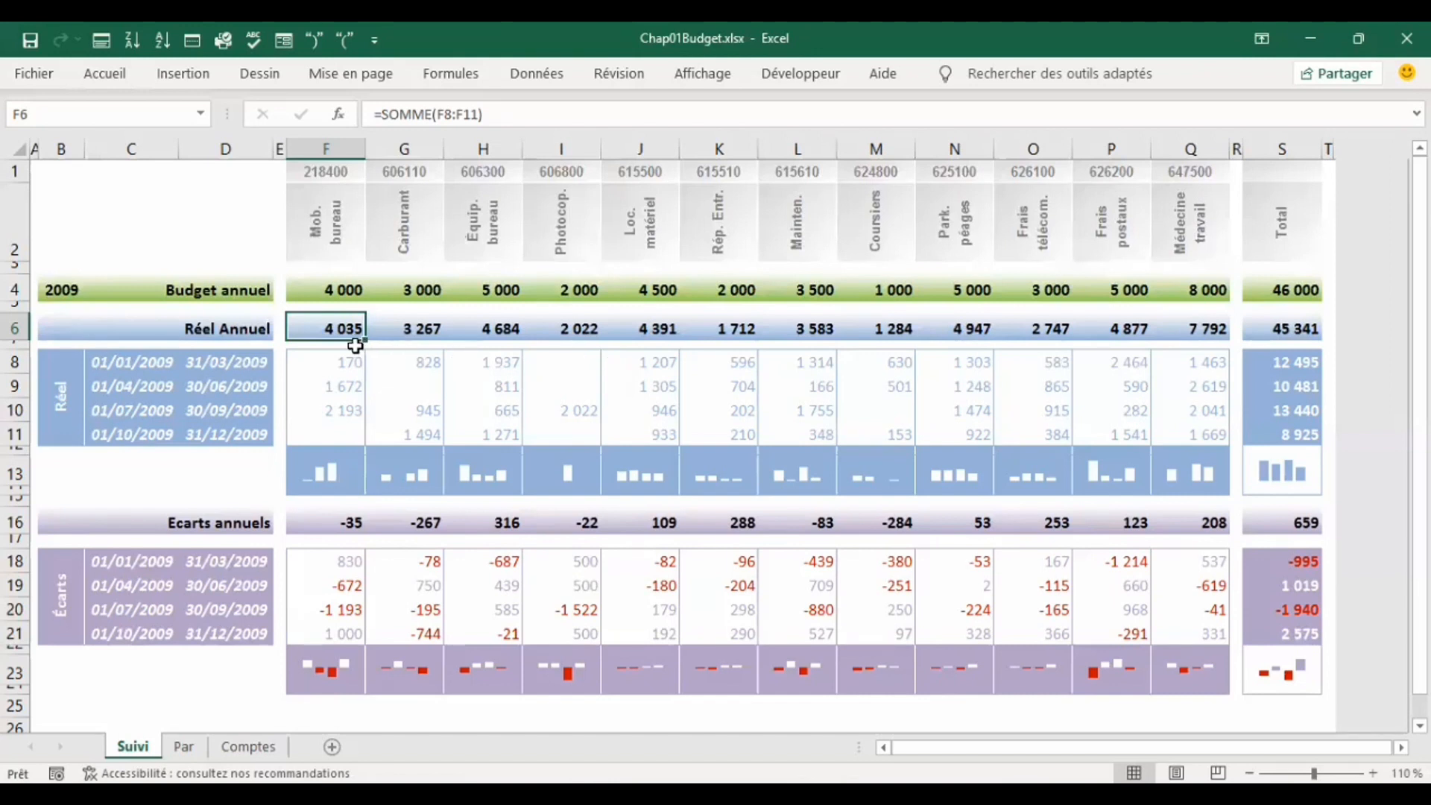
# Step: Examine the annual budget amounts in row 4, the annual actual formula in F6 and the first-quarter formula in F8
pyautogui.click(341, 293)
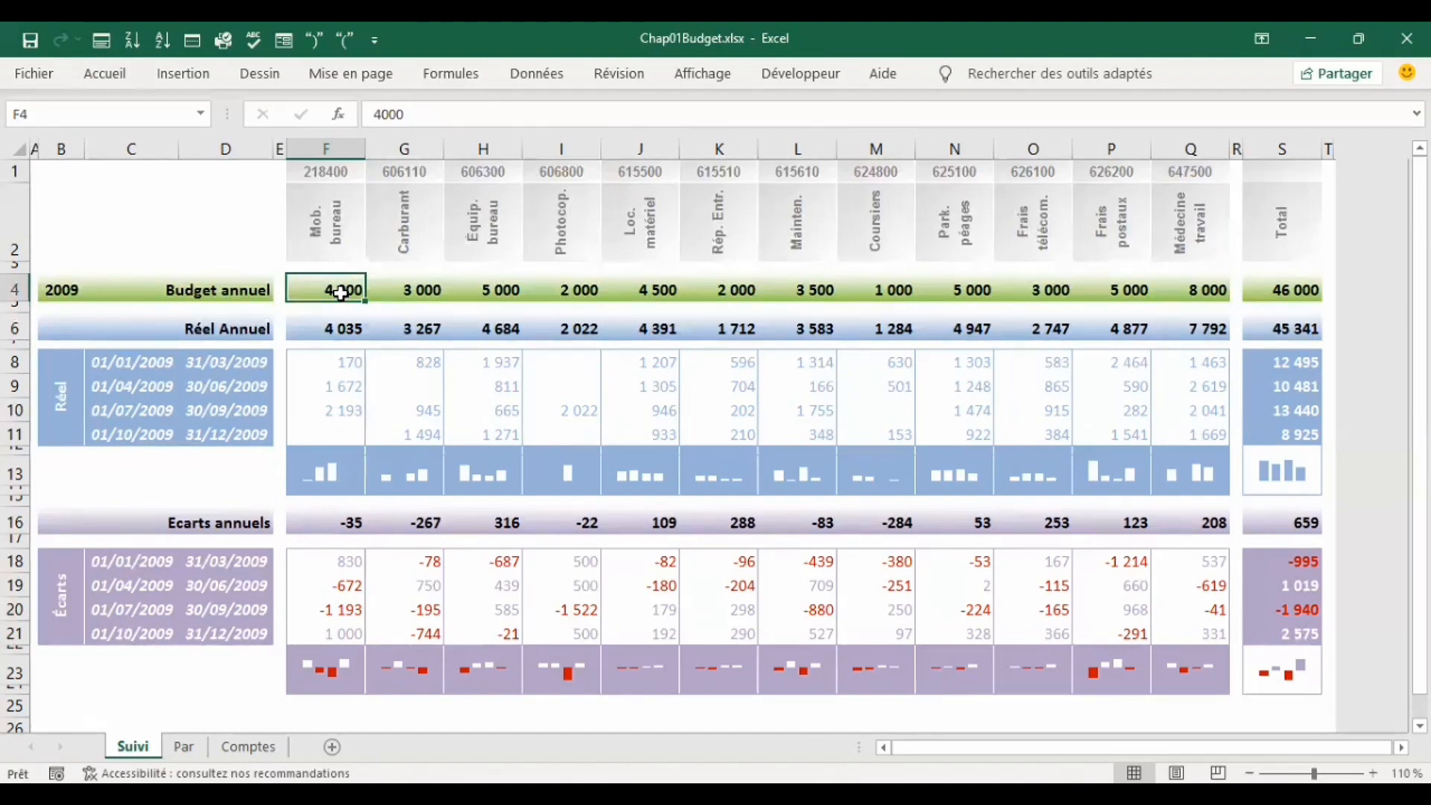
pyautogui.press('Right')
pyautogui.press('Right')
pyautogui.press('Right')
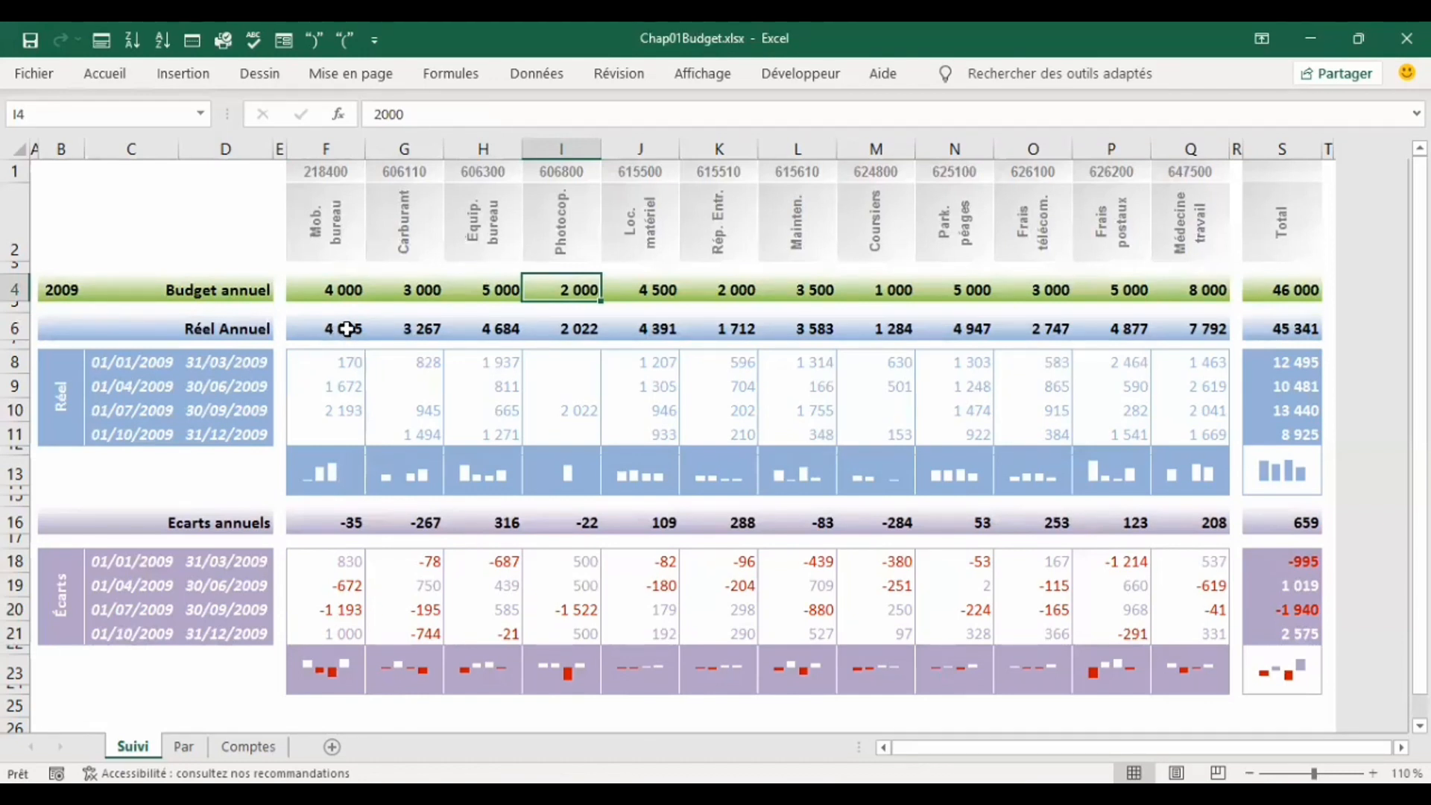
pyautogui.click(347, 328)
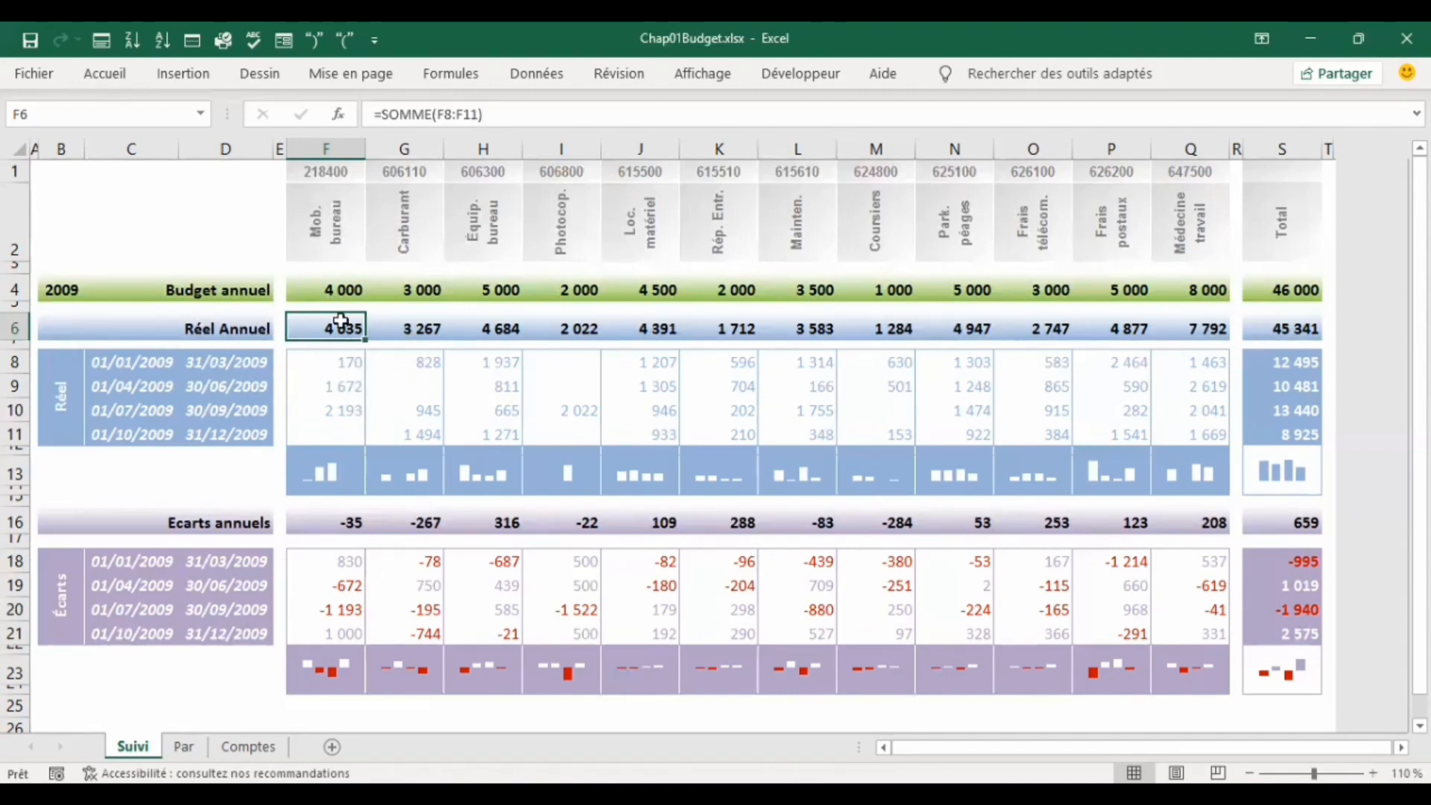
pyautogui.click(351, 365)
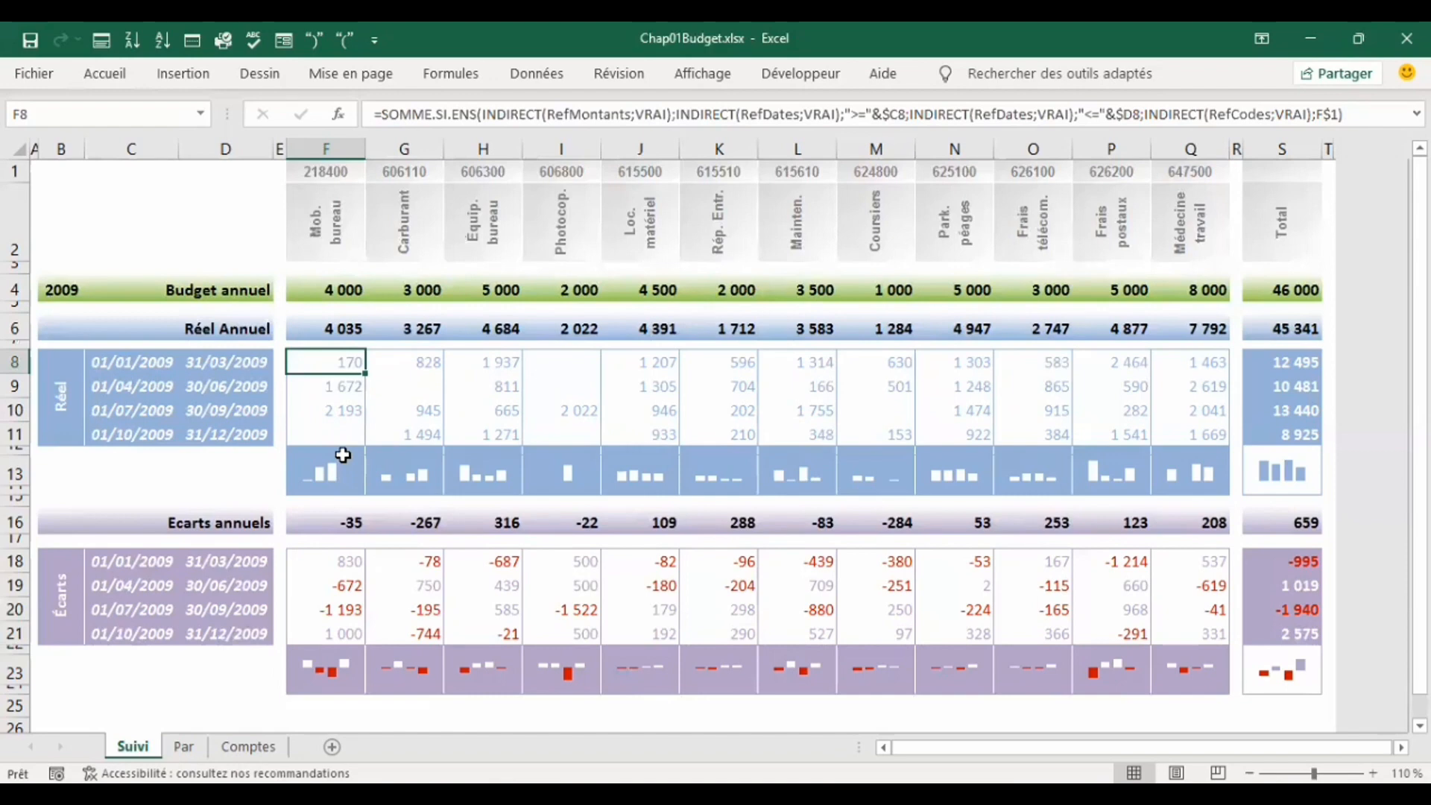
# Step: View the source entries in the Chap01Journal workbook and return to the Chap01Budget workbook
pyautogui.moveTo(460, 731)
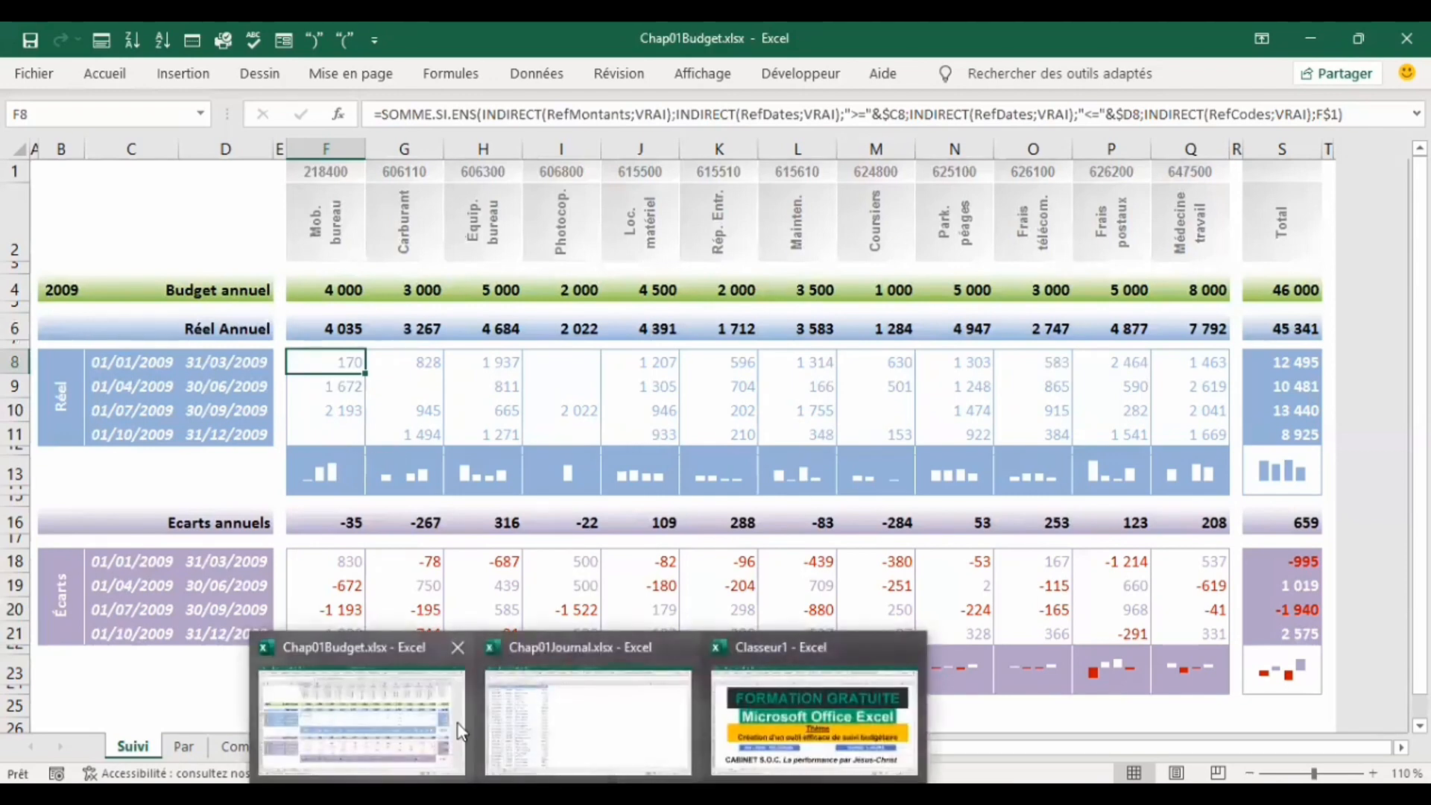
pyautogui.click(535, 726)
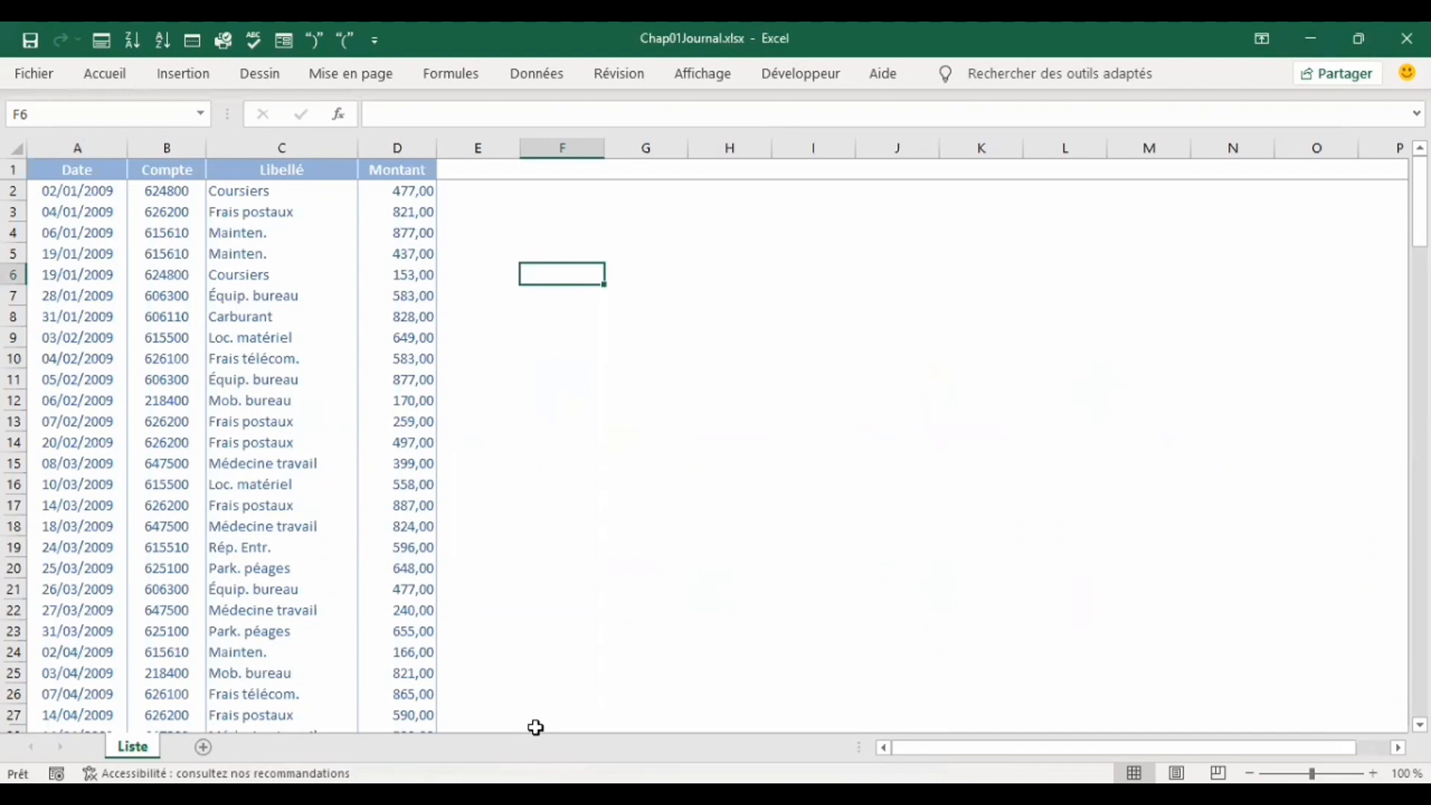
pyautogui.moveTo(588, 794)
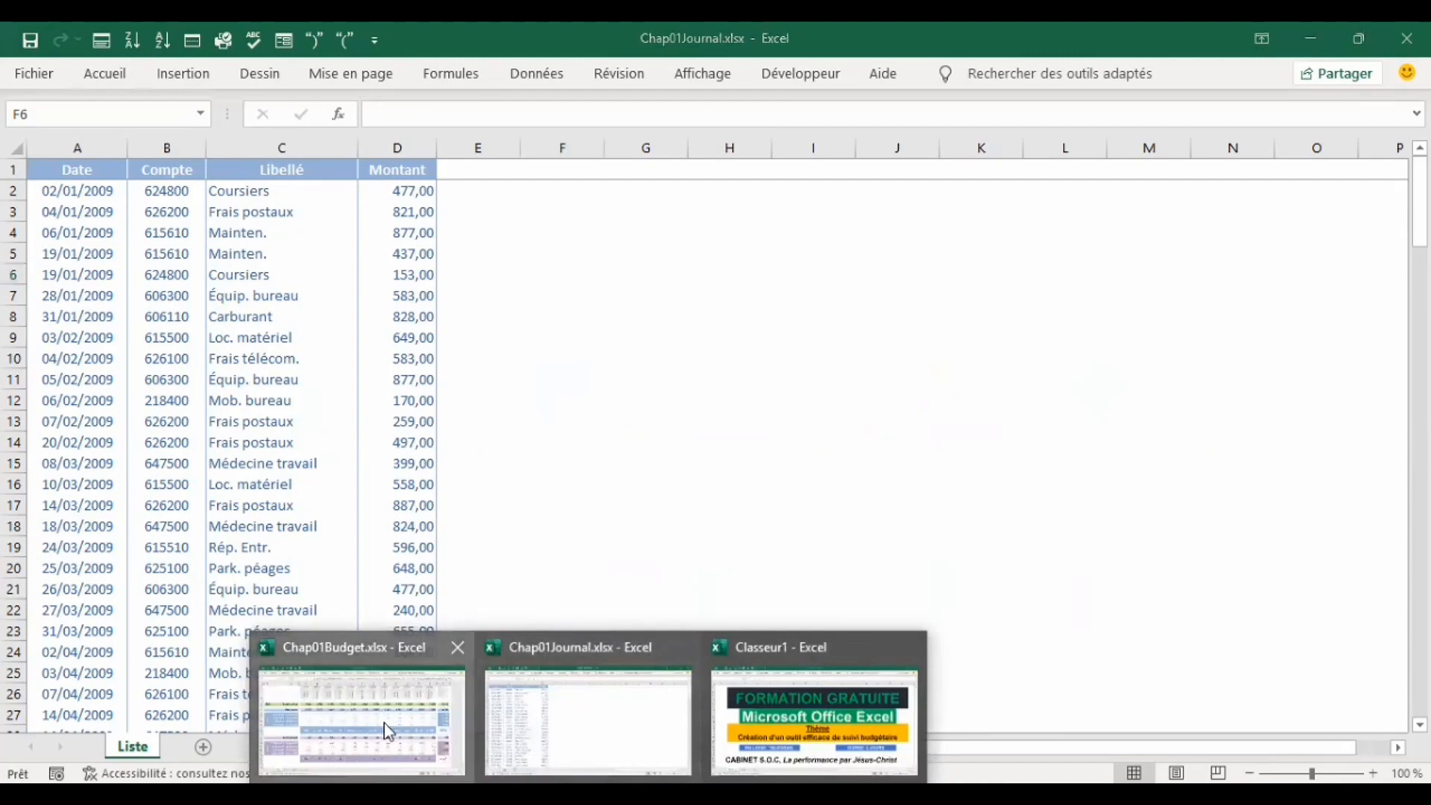
pyautogui.click(383, 722)
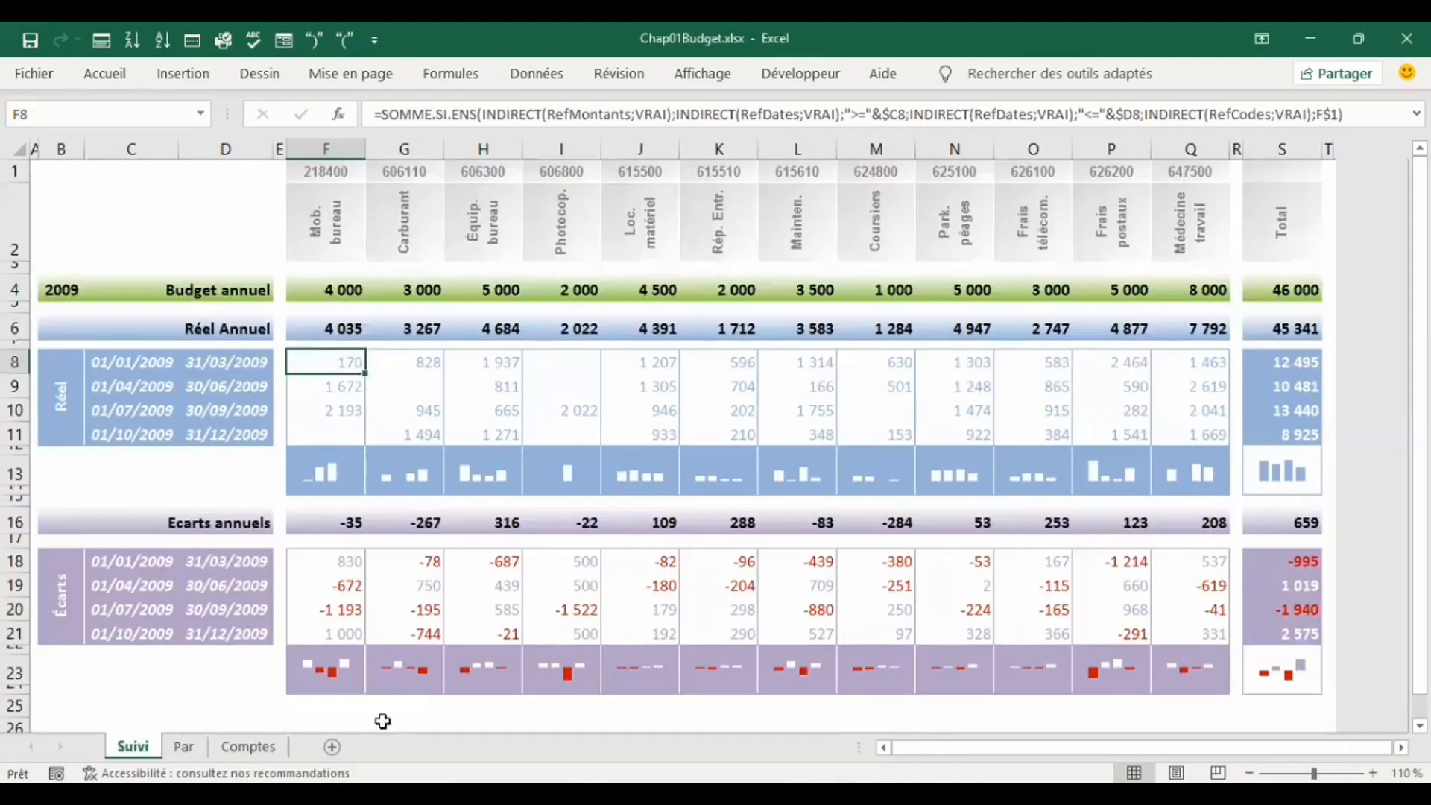
# Step: Review the Par sheet's parameters and the Comptes sheet's account list, and return to the Suivi sheet
pyautogui.click(192, 746)
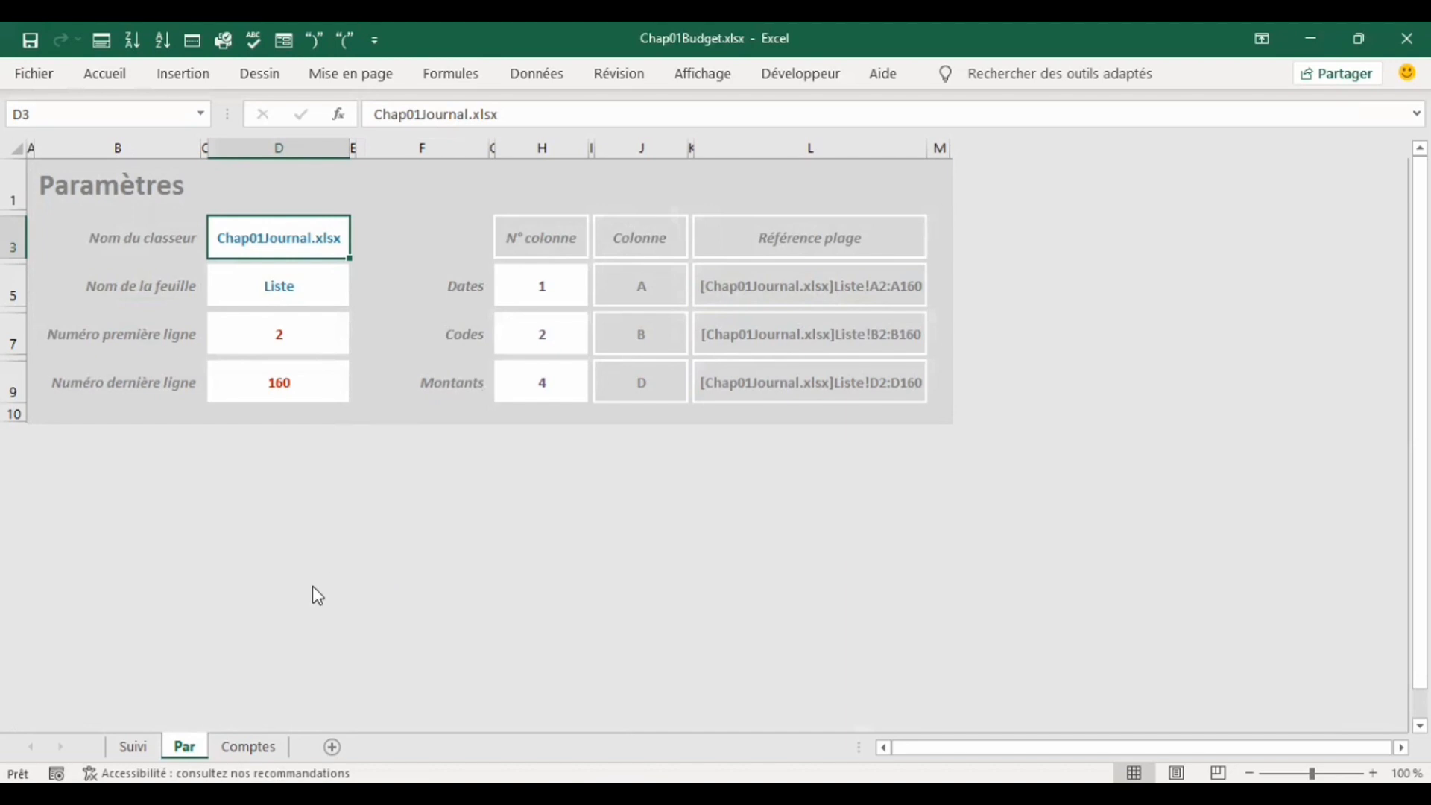
pyautogui.click(244, 746)
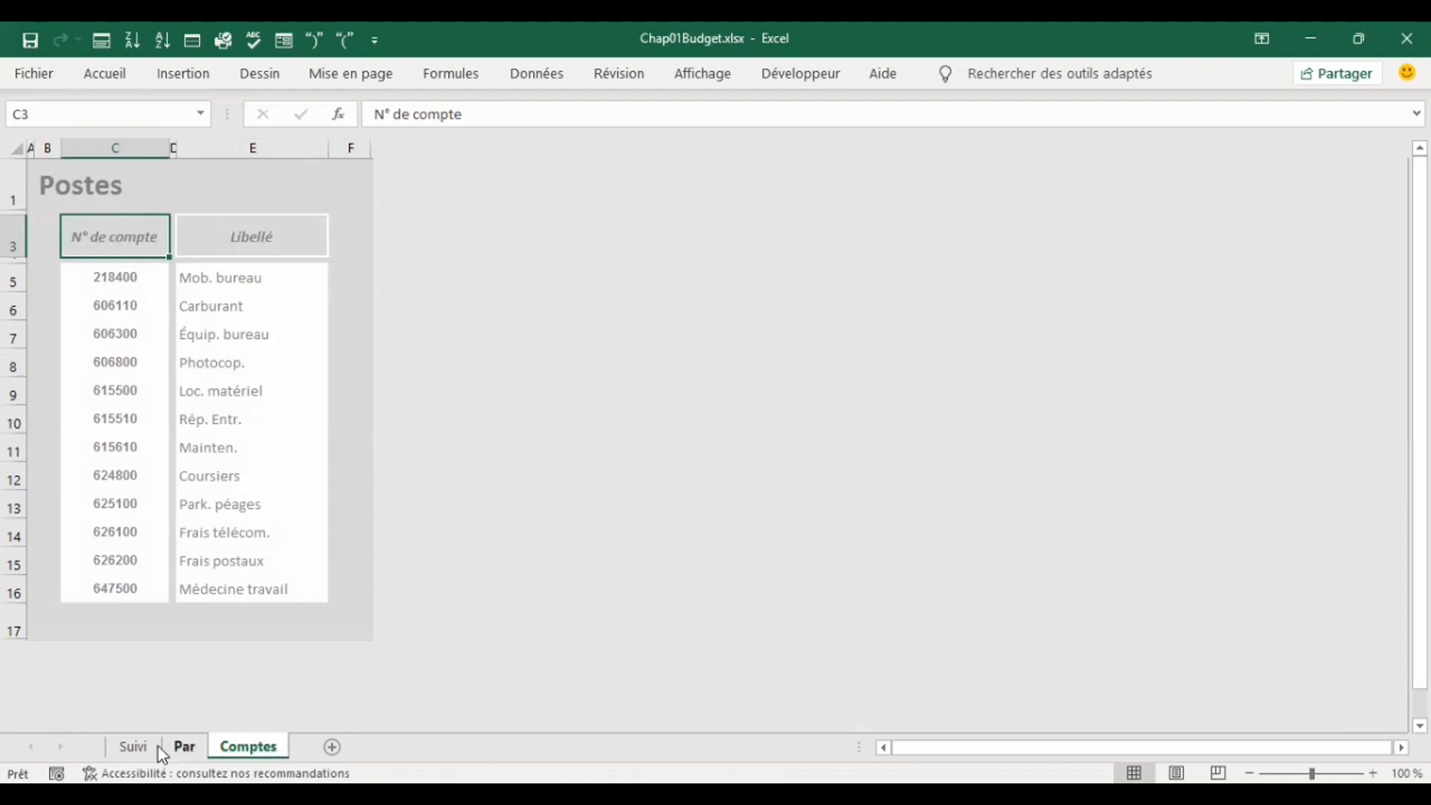
pyautogui.click(134, 747)
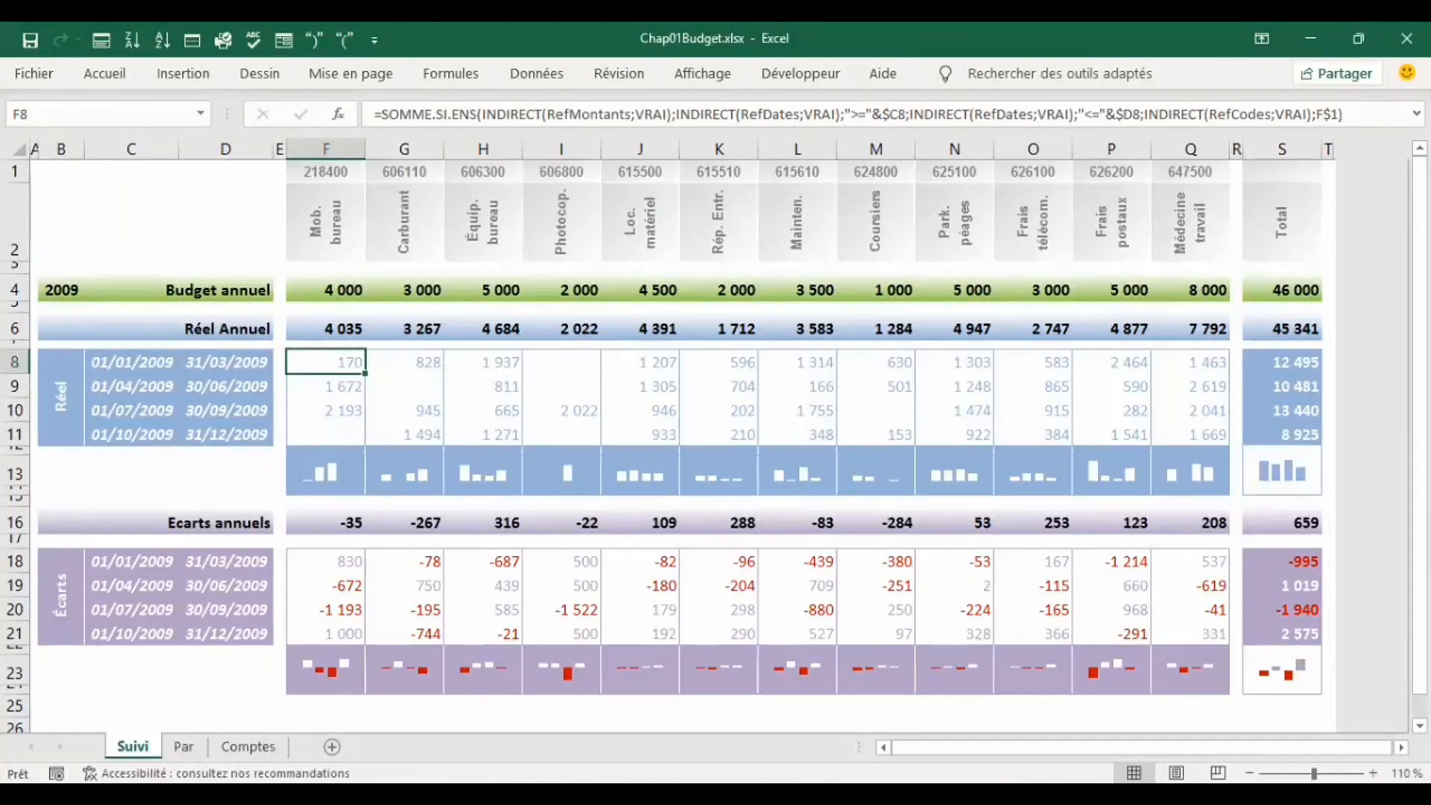
# Step: Check the journal's Date, Compte, Libellé and Montant columns against the Suivi sheet, ending back in Chap01Budget
pyautogui.moveTo(588, 795)
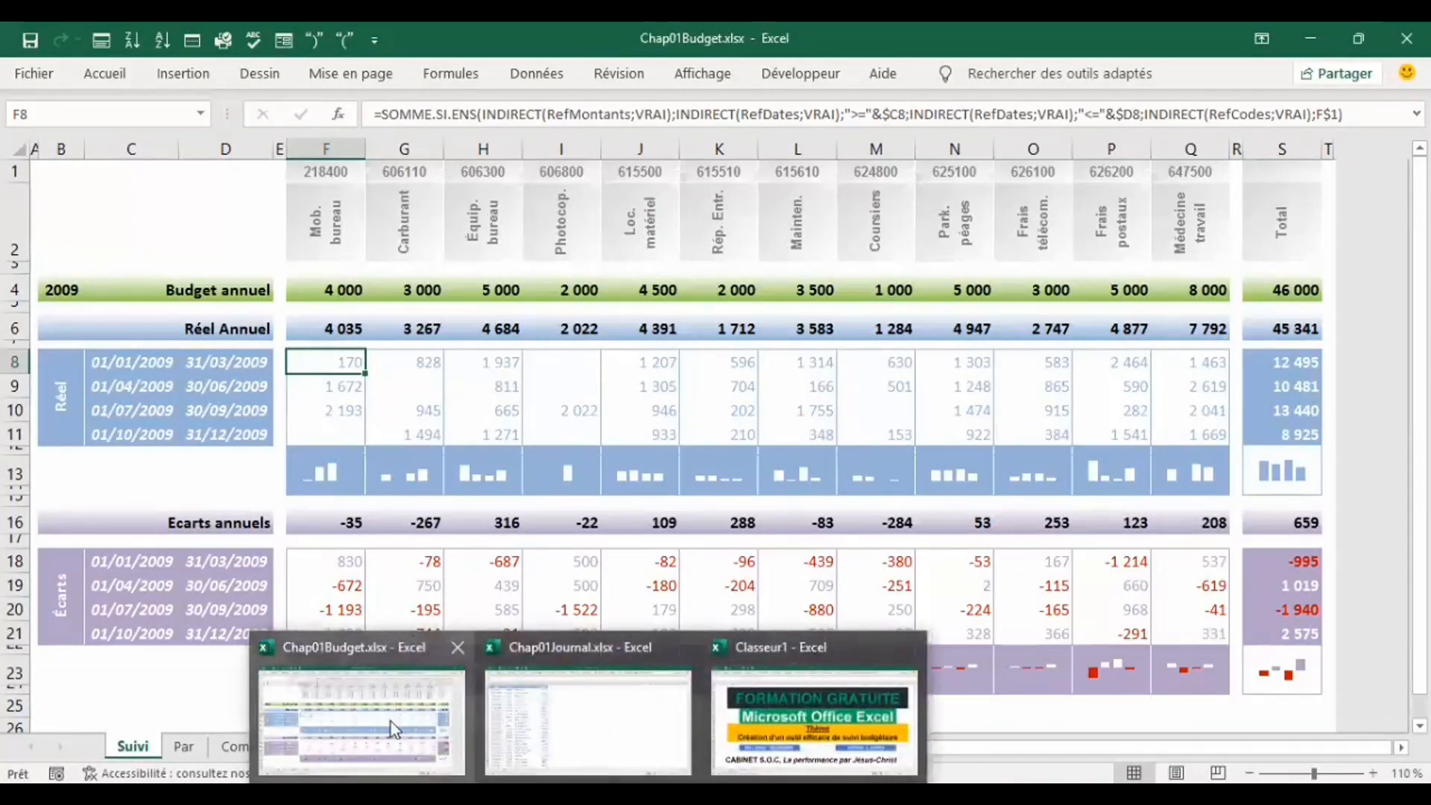
pyautogui.click(546, 727)
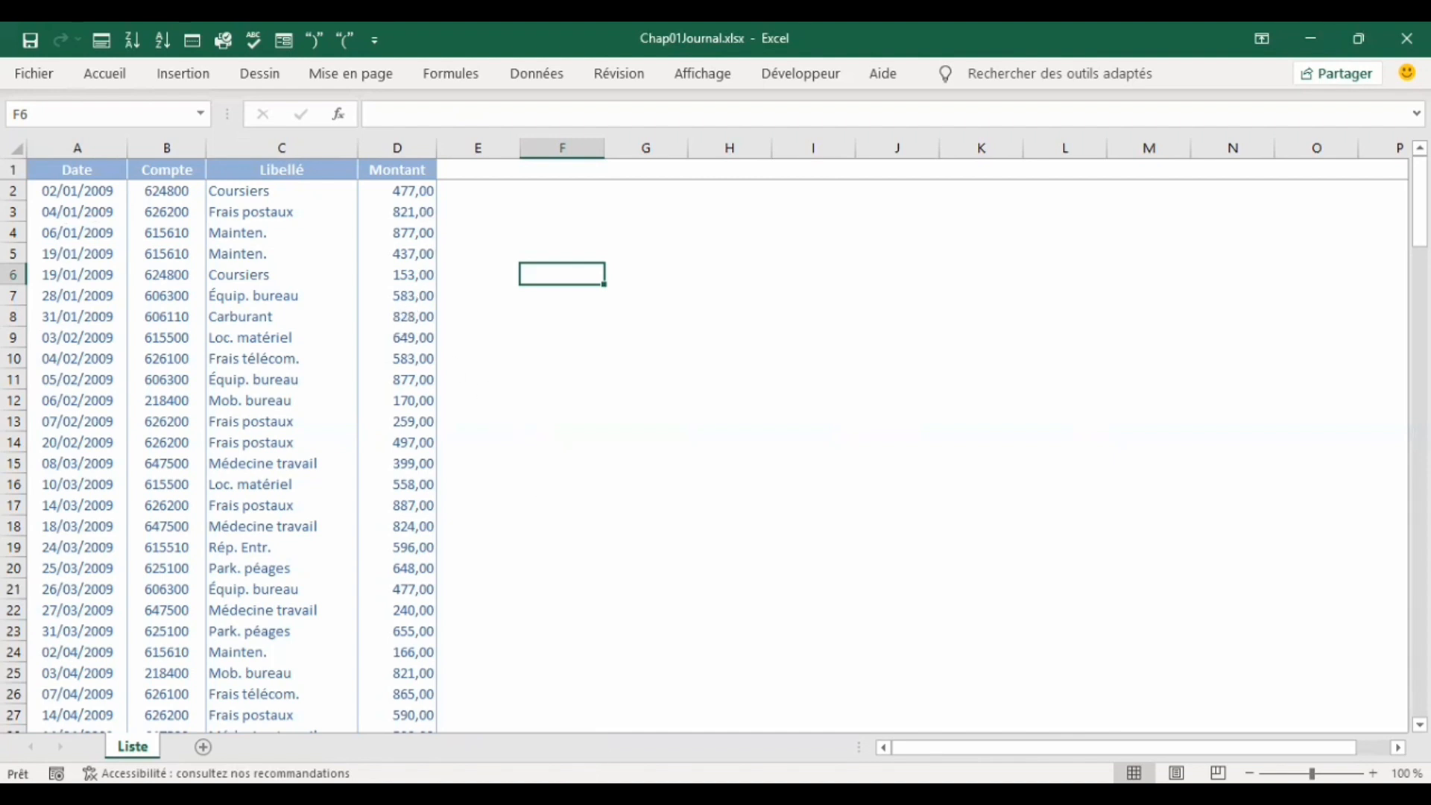
pyautogui.moveTo(588, 795)
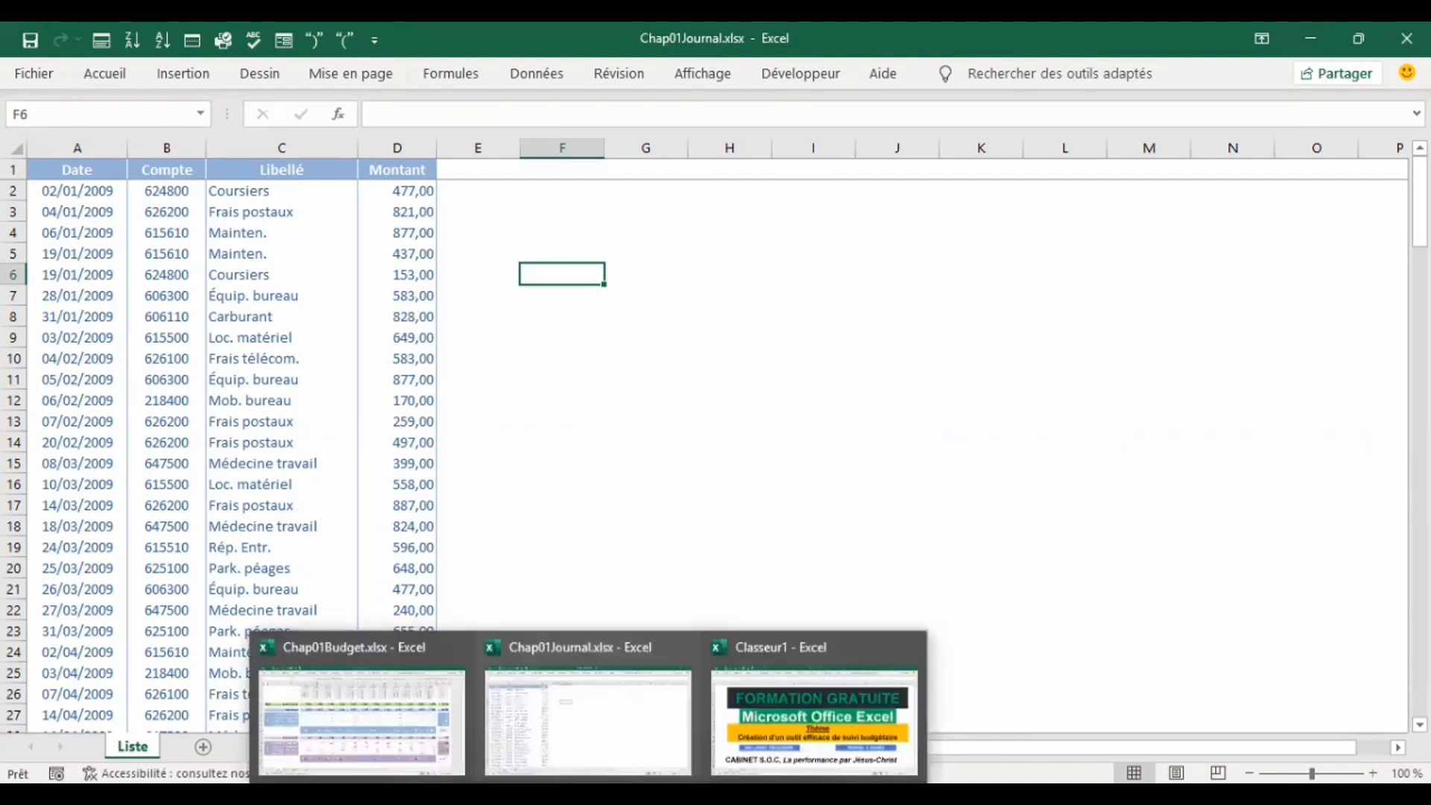
pyautogui.click(376, 717)
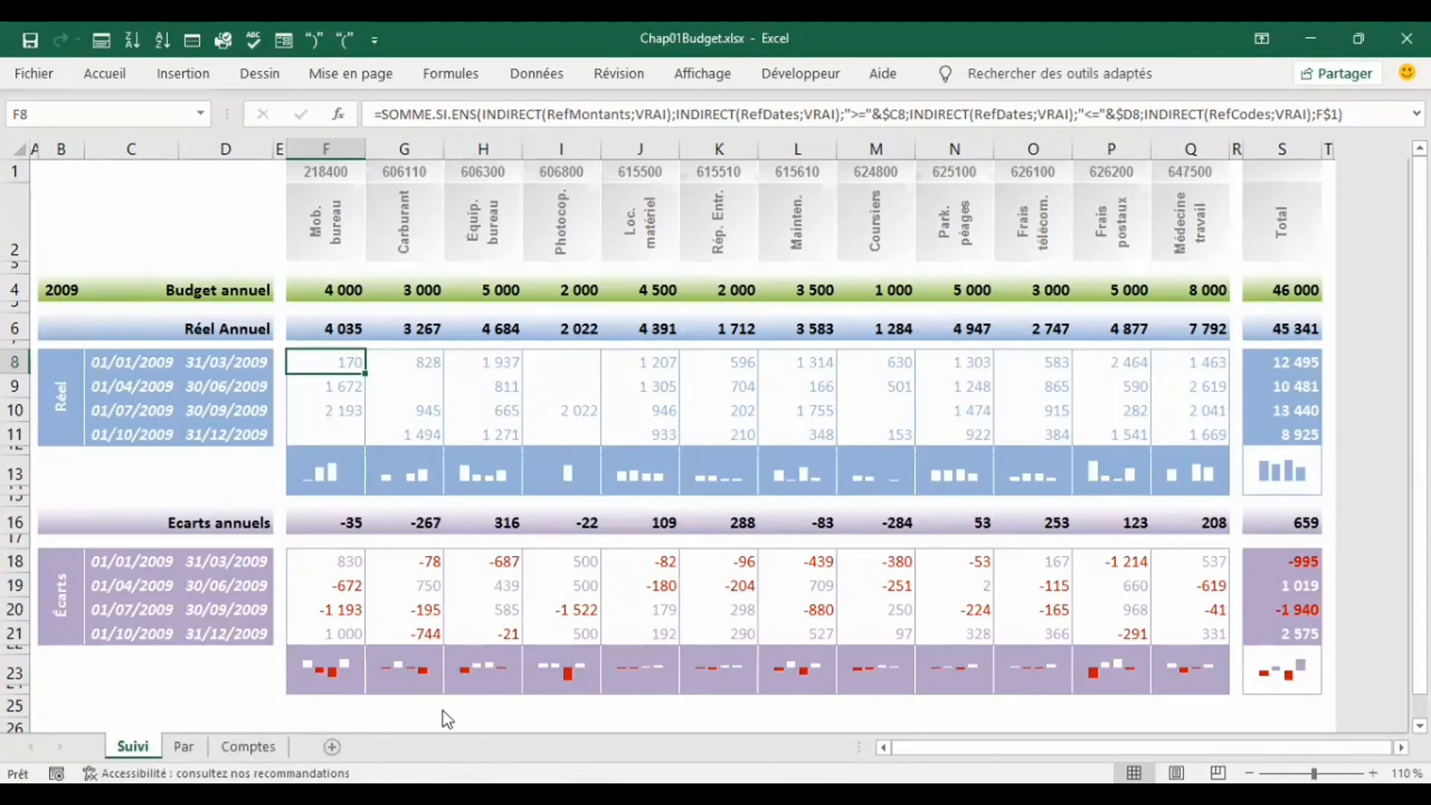
# Step: Switch to Chap01Journal and examine the accounts, labels and dates of its entries down to about row 41
pyautogui.click(555, 726)
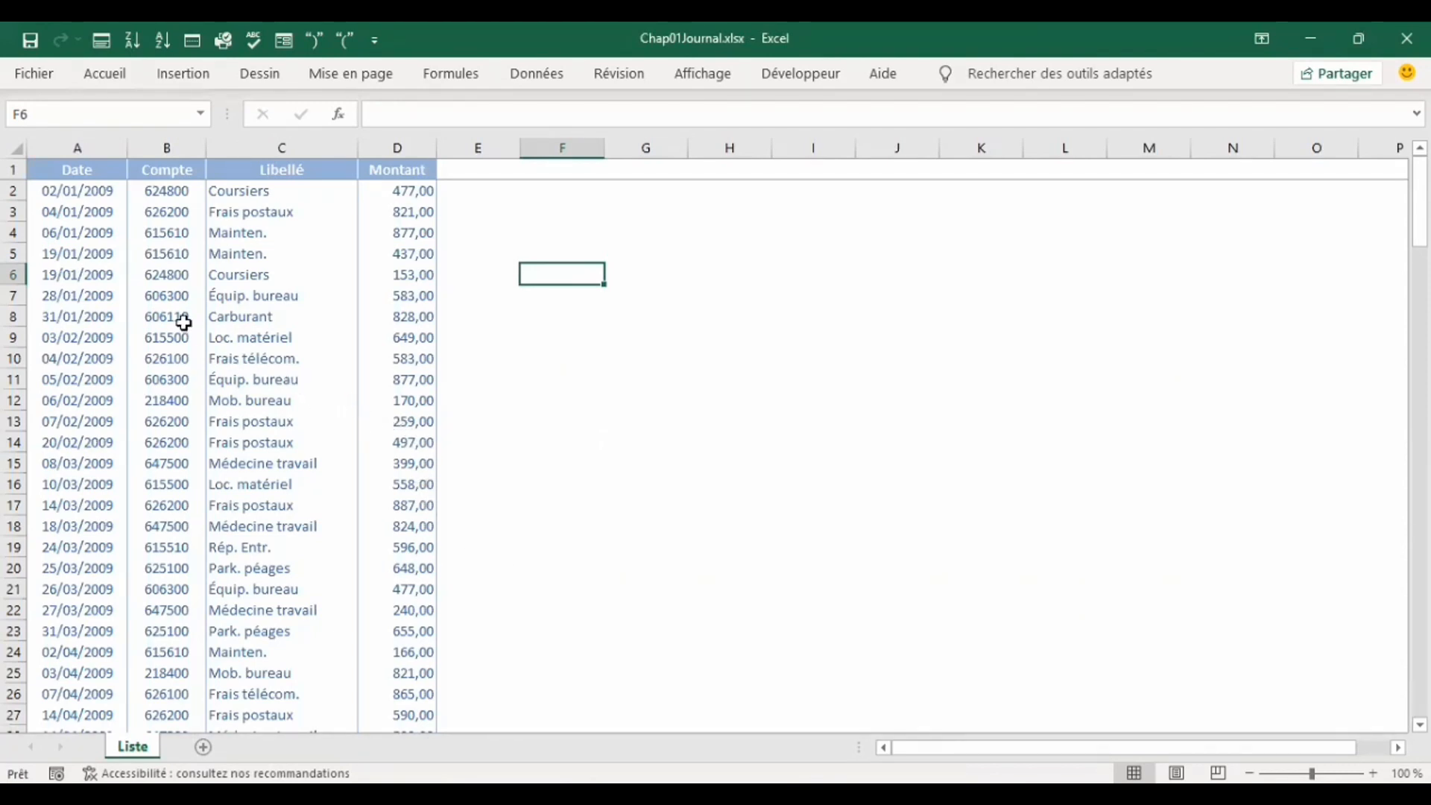
pyautogui.click(183, 322)
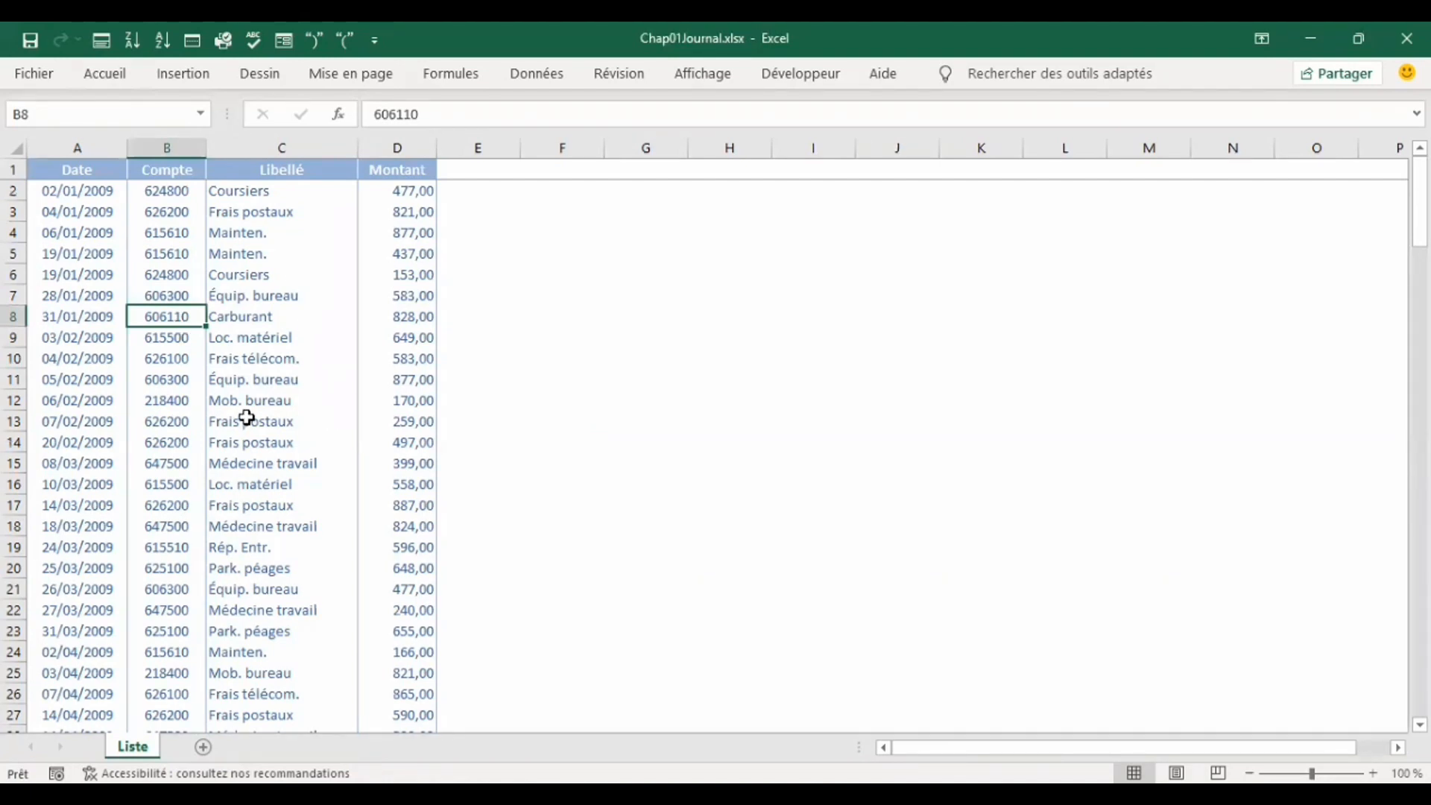
pyautogui.click(280, 570)
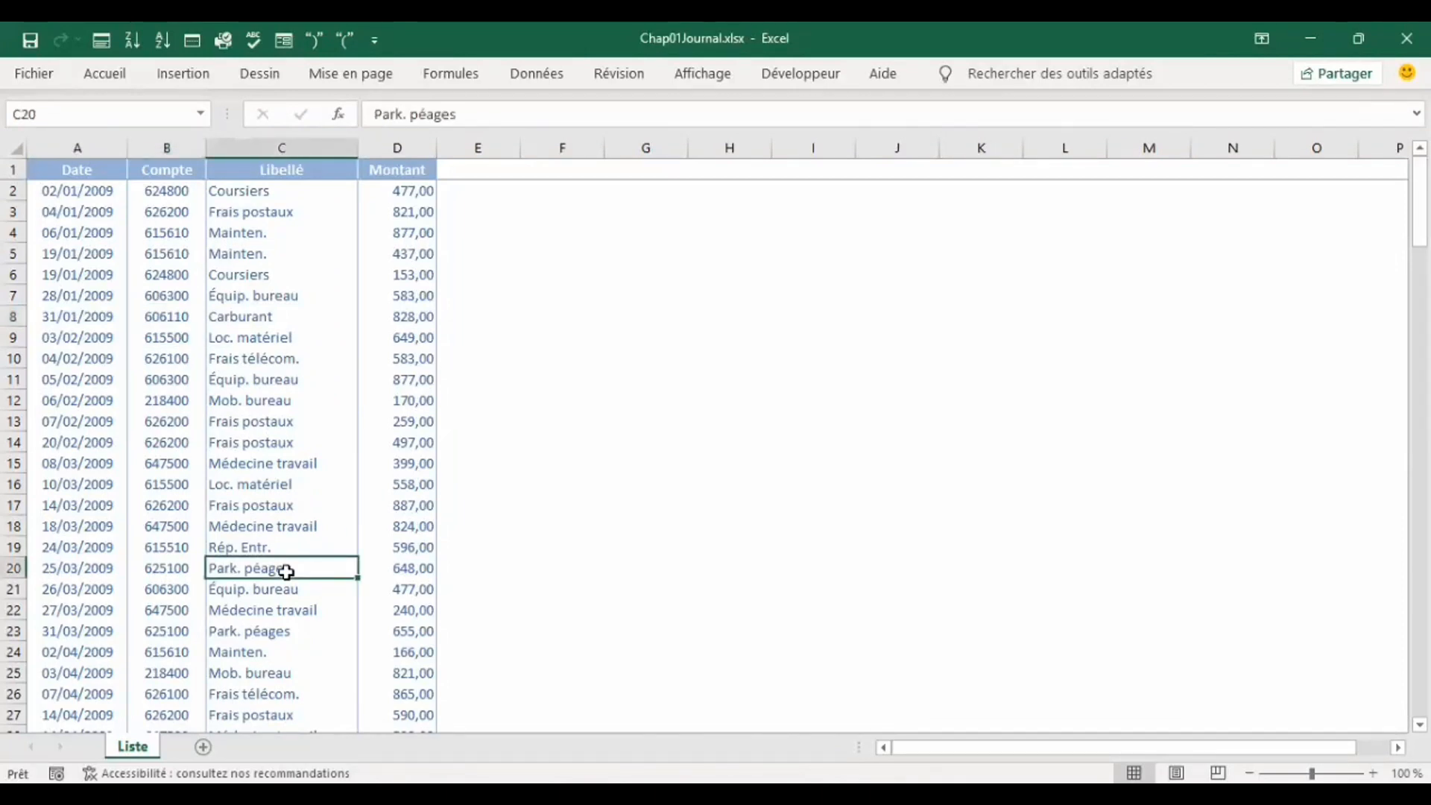
pyautogui.press('Down')
pyautogui.press('Down')
pyautogui.press('Down')
pyautogui.press('Down')
pyautogui.press('Down')
pyautogui.press('Down')
pyautogui.press('Down')
pyautogui.press('Down')
pyautogui.press('Down')
pyautogui.press('Down')
pyautogui.press('Down')
pyautogui.press('Down')
pyautogui.press('Down')
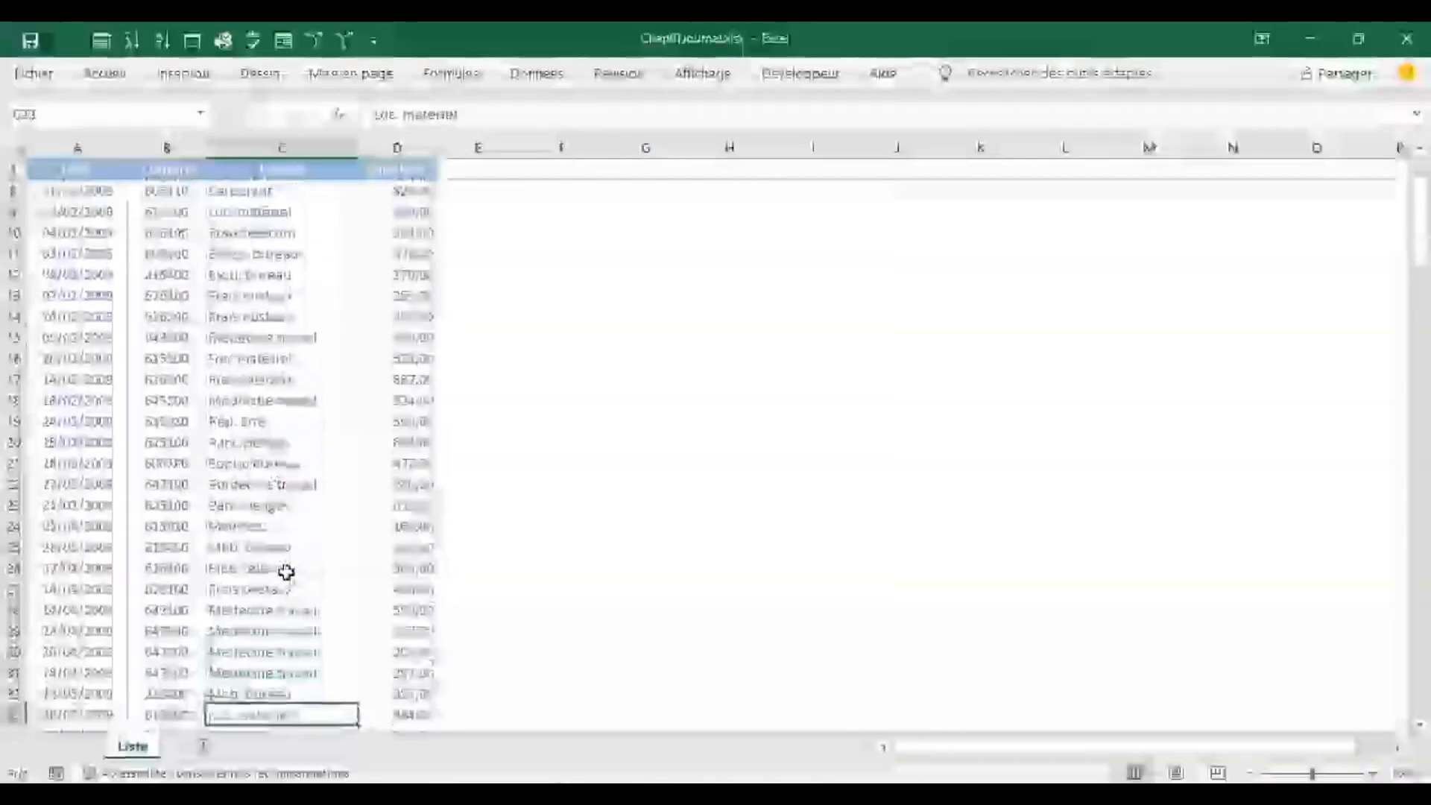
pyautogui.press('Down')
pyautogui.press('Down')
pyautogui.press('Down')
pyautogui.press('Down')
pyautogui.press('Down')
pyautogui.press('Down')
pyautogui.press('Down')
pyautogui.press('Down')
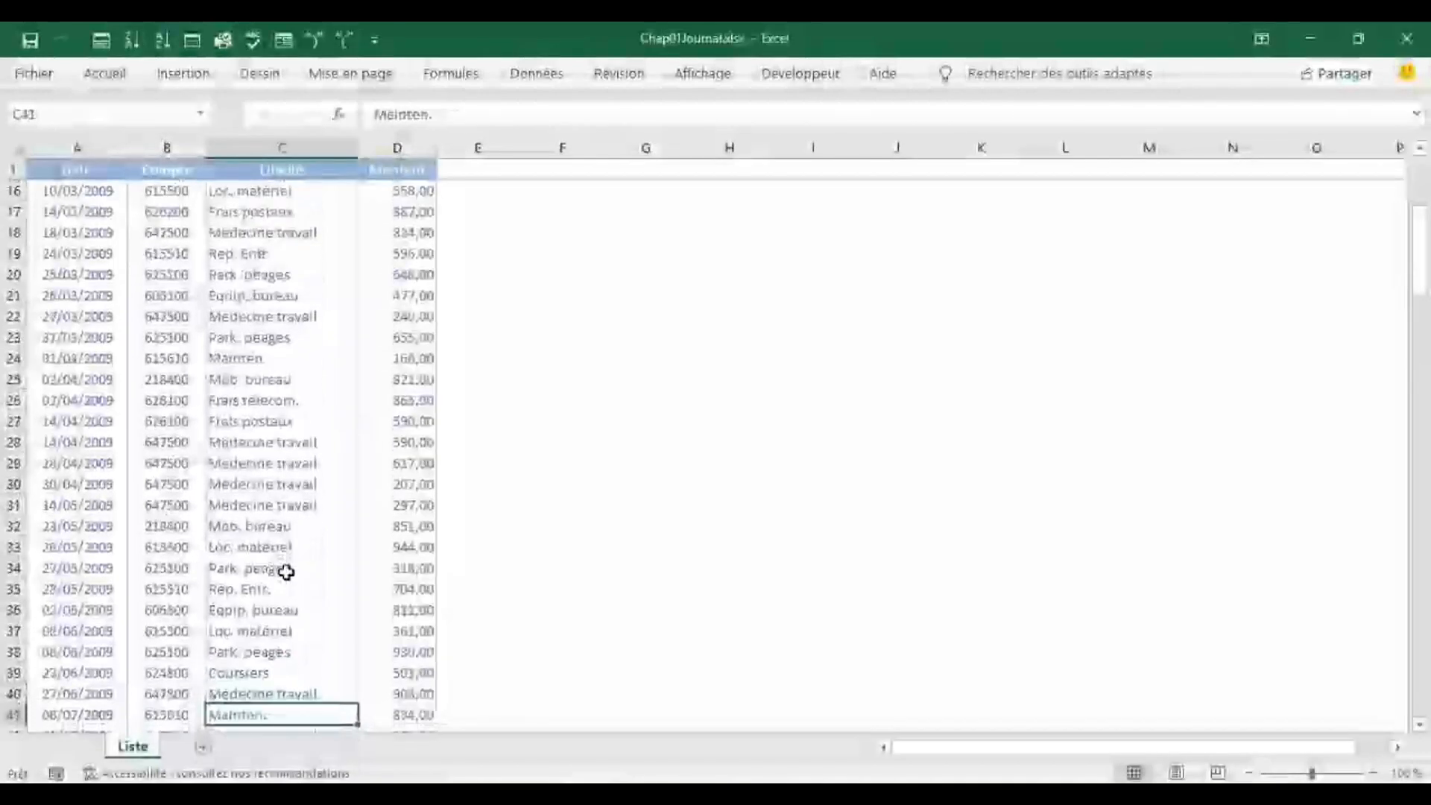
pyautogui.press('Up')
pyautogui.press('Up')
pyautogui.press('Up')
pyautogui.press('Up')
pyautogui.press('Up')
pyautogui.press('Up')
pyautogui.press('Up')
pyautogui.press('Up')
pyautogui.press('Up')
pyautogui.press('Up')
pyautogui.press('Up')
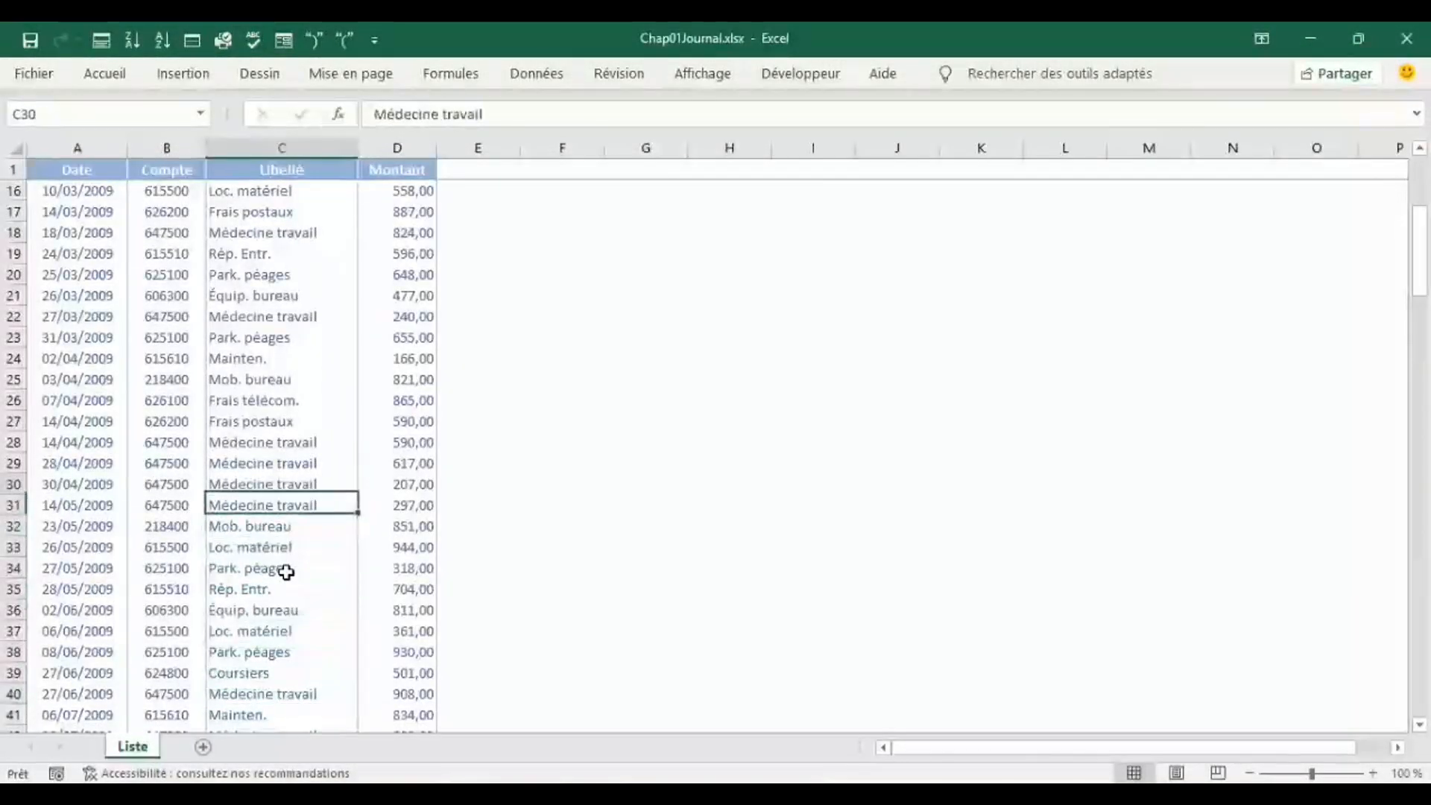
pyautogui.press('Up')
pyautogui.press('Up')
pyautogui.press('Up')
pyautogui.press('Up')
pyautogui.press('Up')
pyautogui.press('Up')
pyautogui.press('Up')
pyautogui.press('Up')
pyautogui.press('Up')
pyautogui.press('Up')
pyautogui.press('Up')
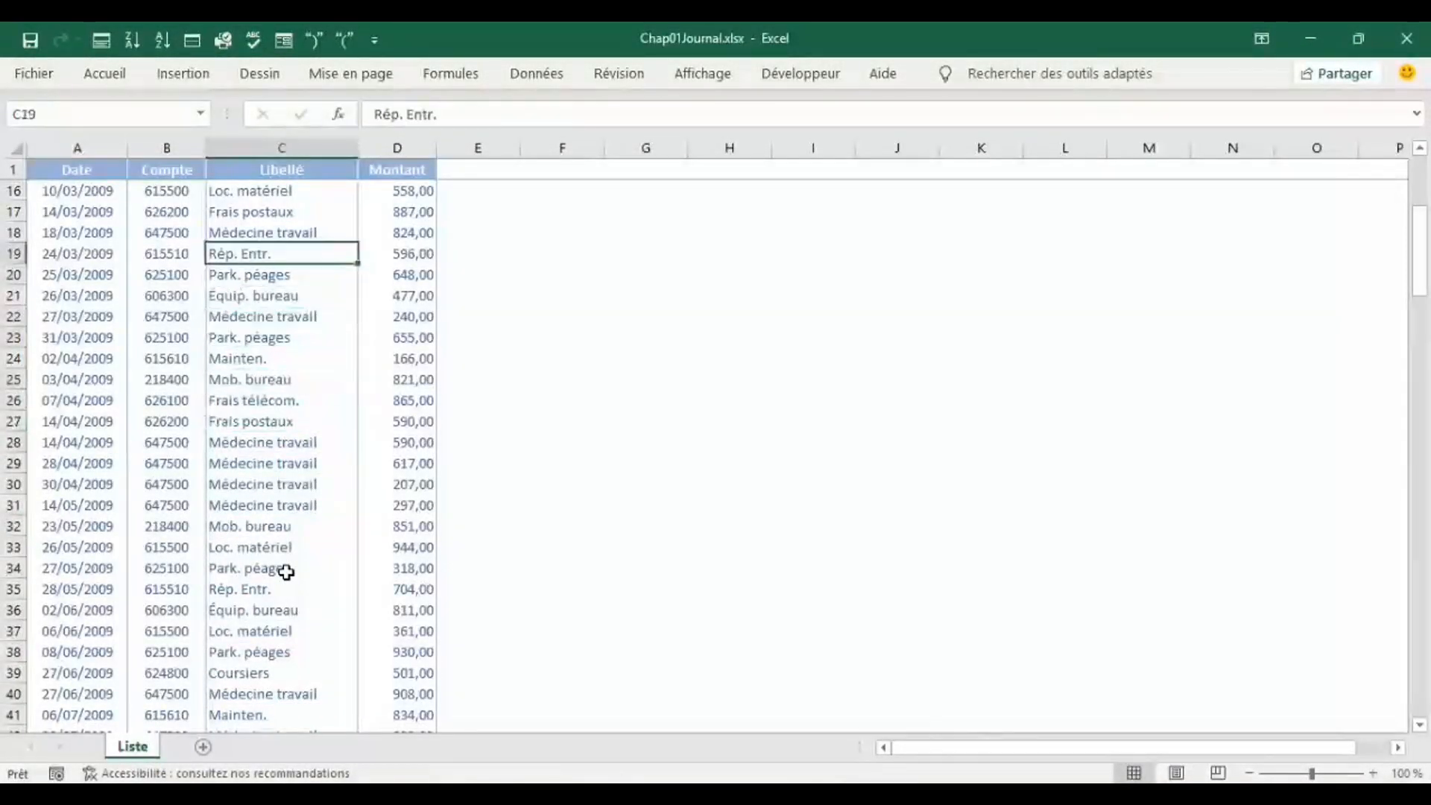
pyautogui.press('Up')
pyautogui.press('Up')
pyautogui.press('Up')
pyautogui.press('Up')
pyautogui.press('Up')
pyautogui.press('Up')
pyautogui.press('Up')
pyautogui.press('Up')
pyautogui.press('Up')
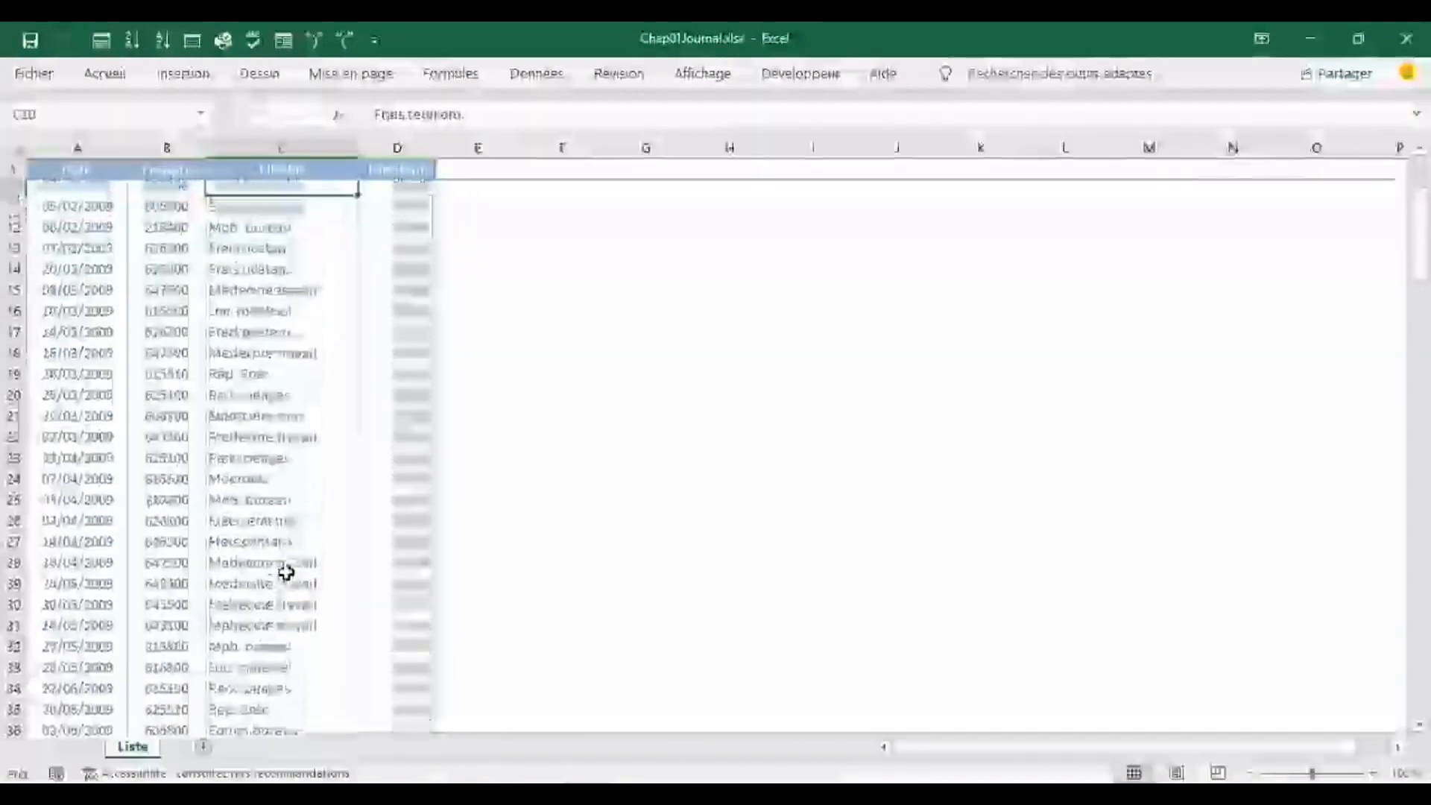
pyautogui.press('Up')
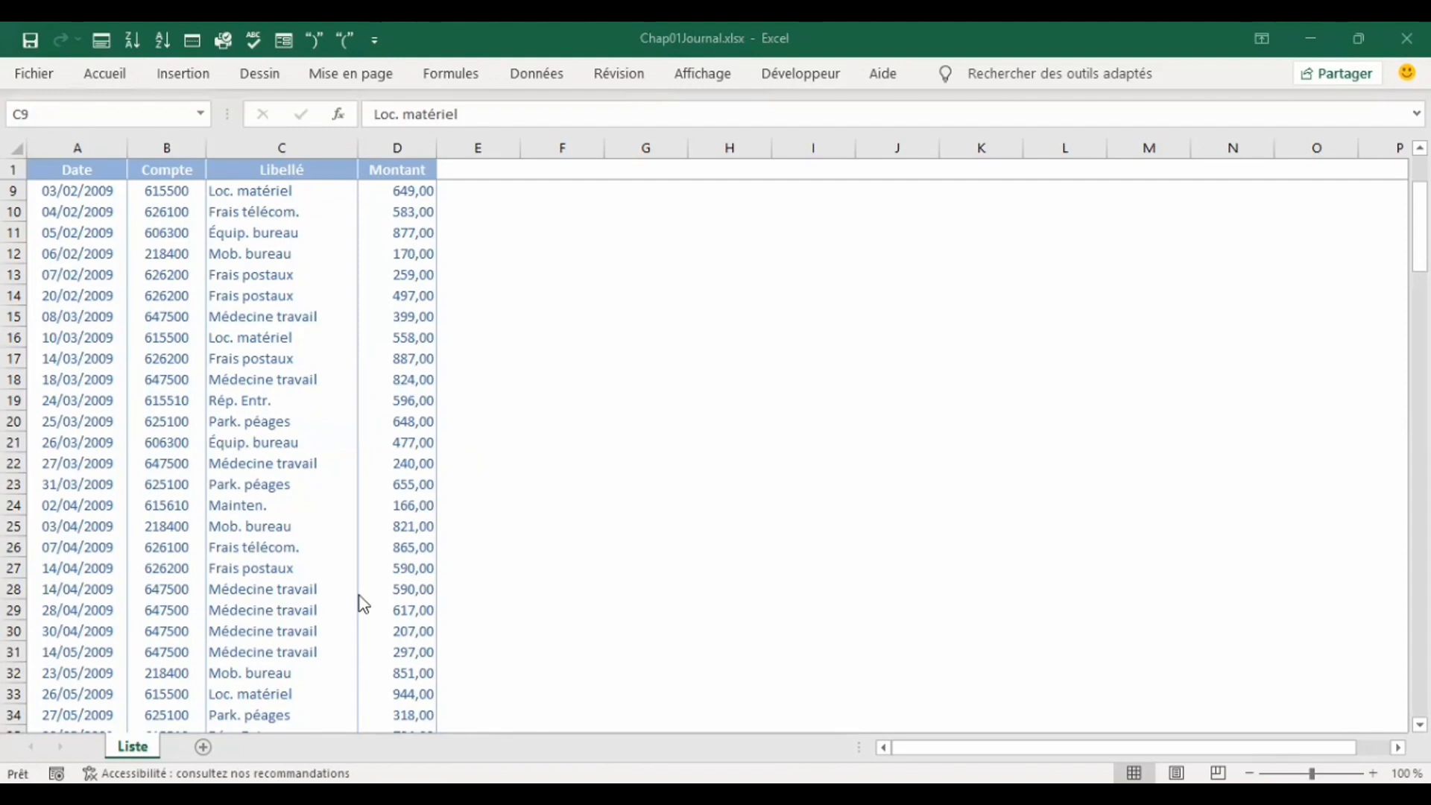
pyautogui.click(199, 385)
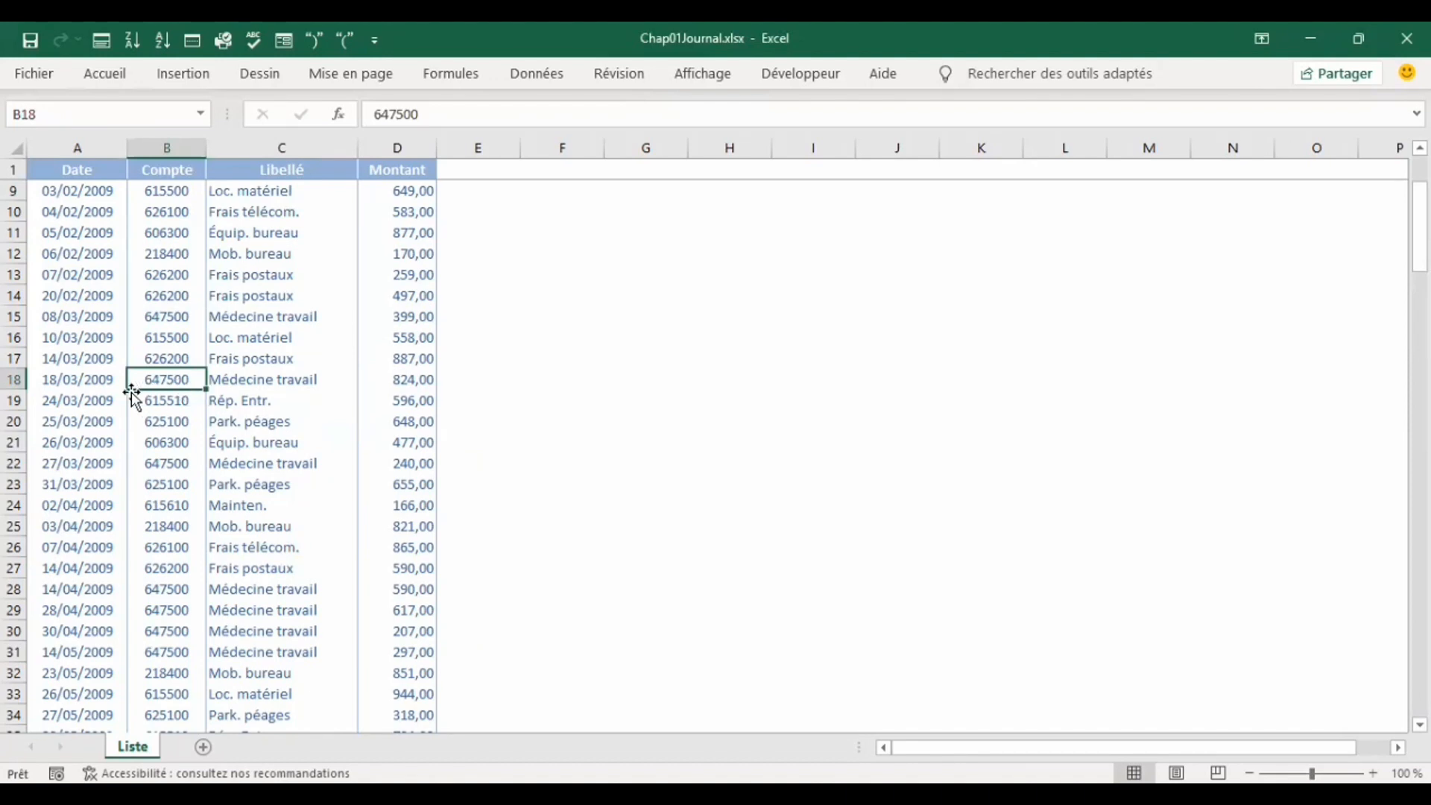
pyautogui.click(101, 413)
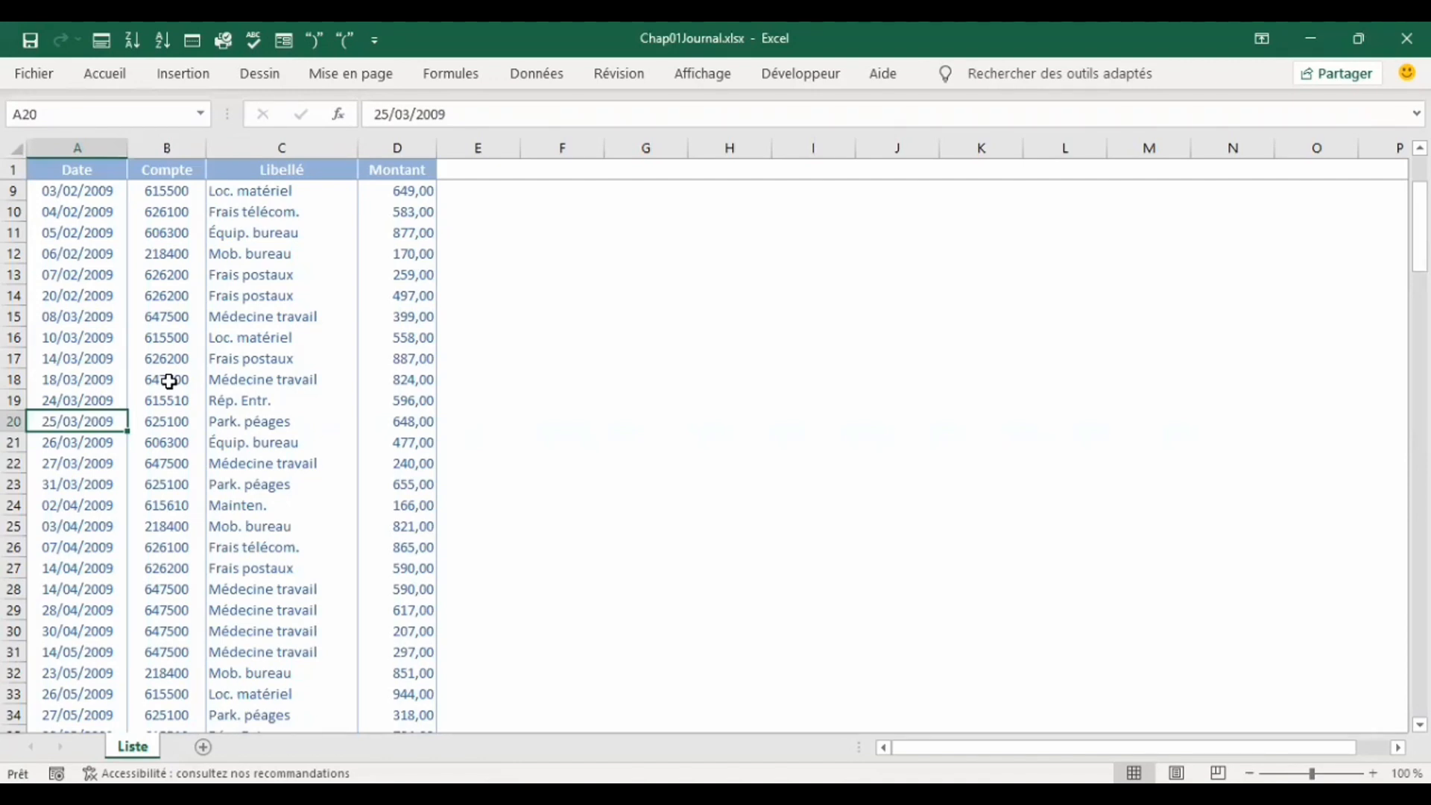
# Step: Alternate between the budget tracking table and the journal list, finishing on the Suivi sheet
pyautogui.moveTo(489, 715)
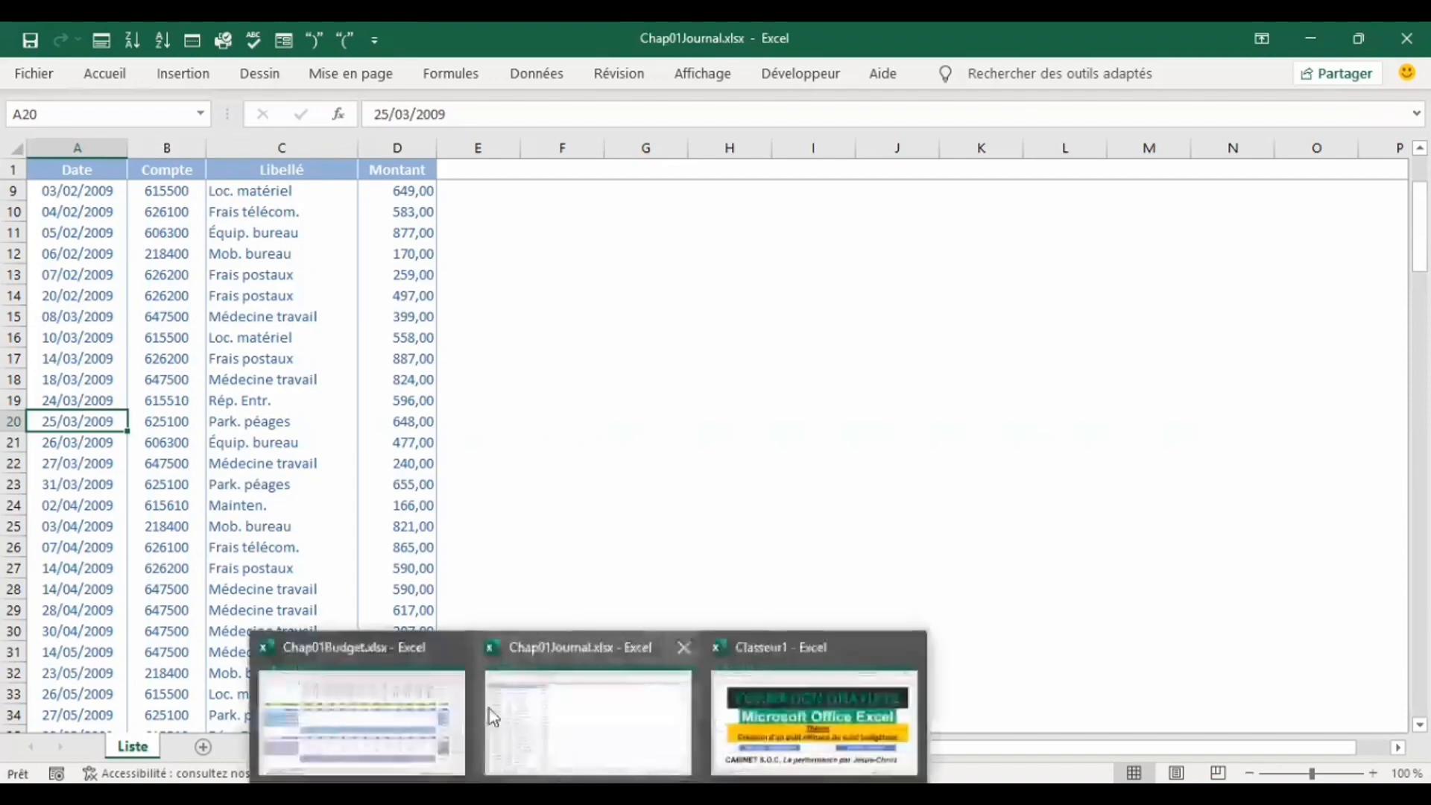
pyautogui.click(396, 709)
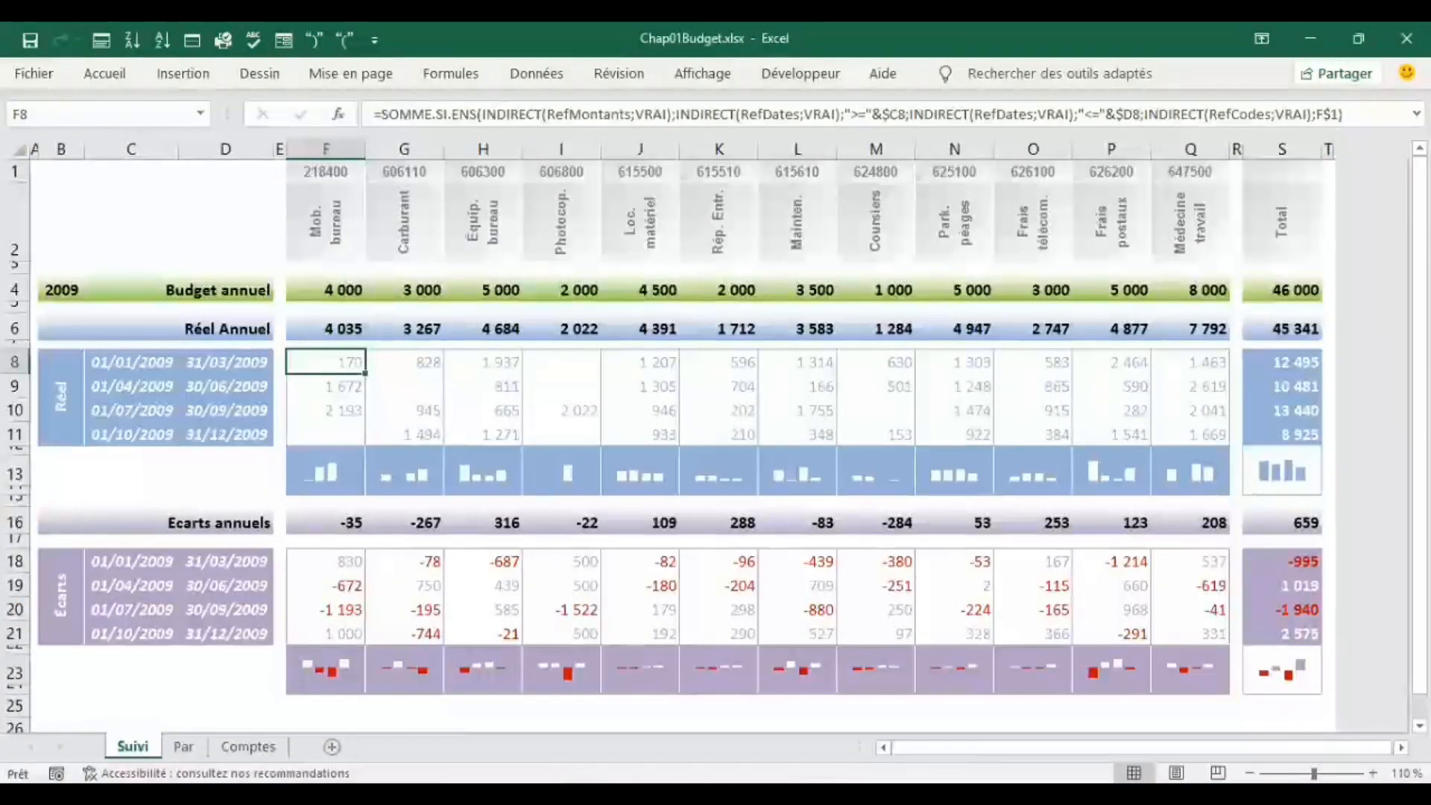
pyautogui.moveTo(588, 795)
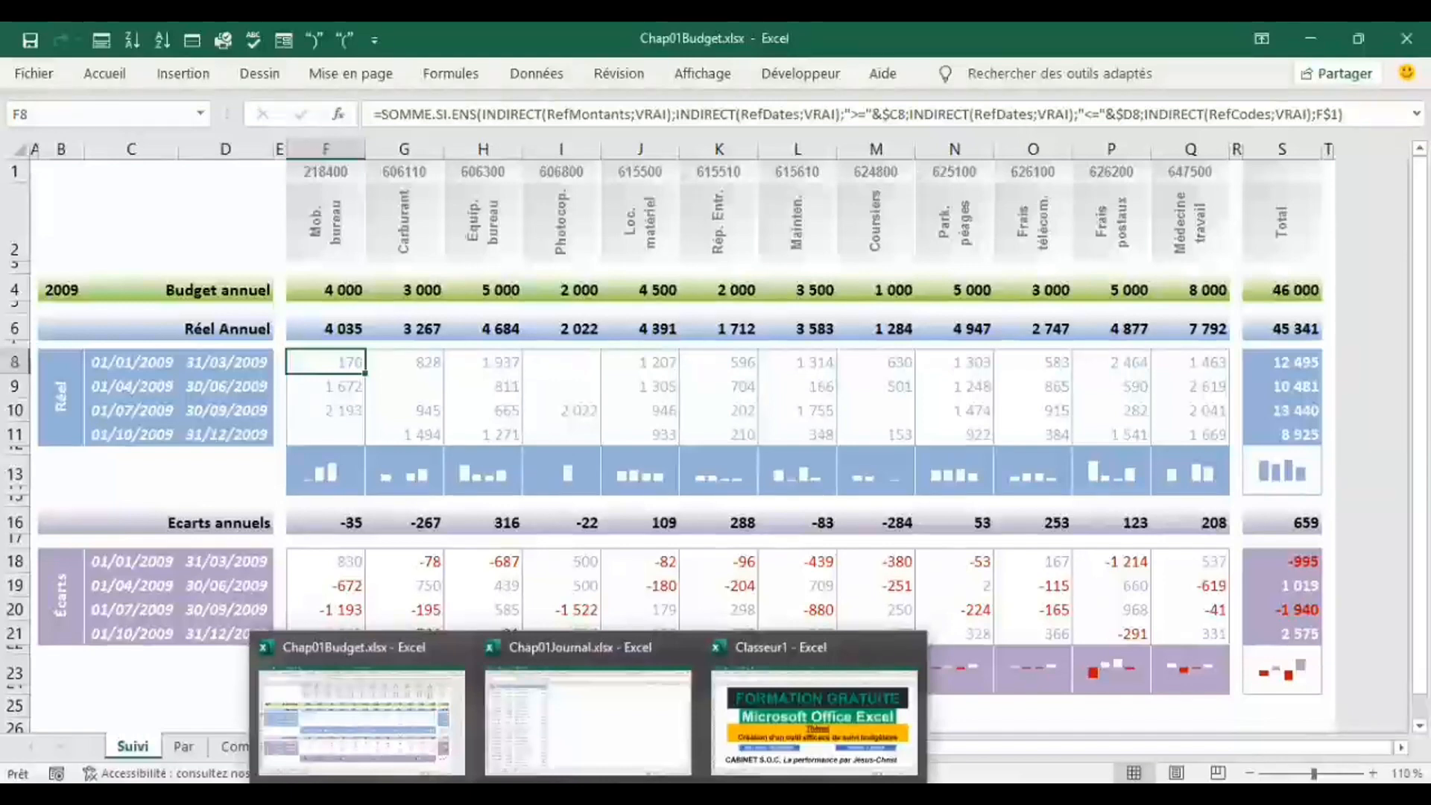
pyautogui.click(548, 734)
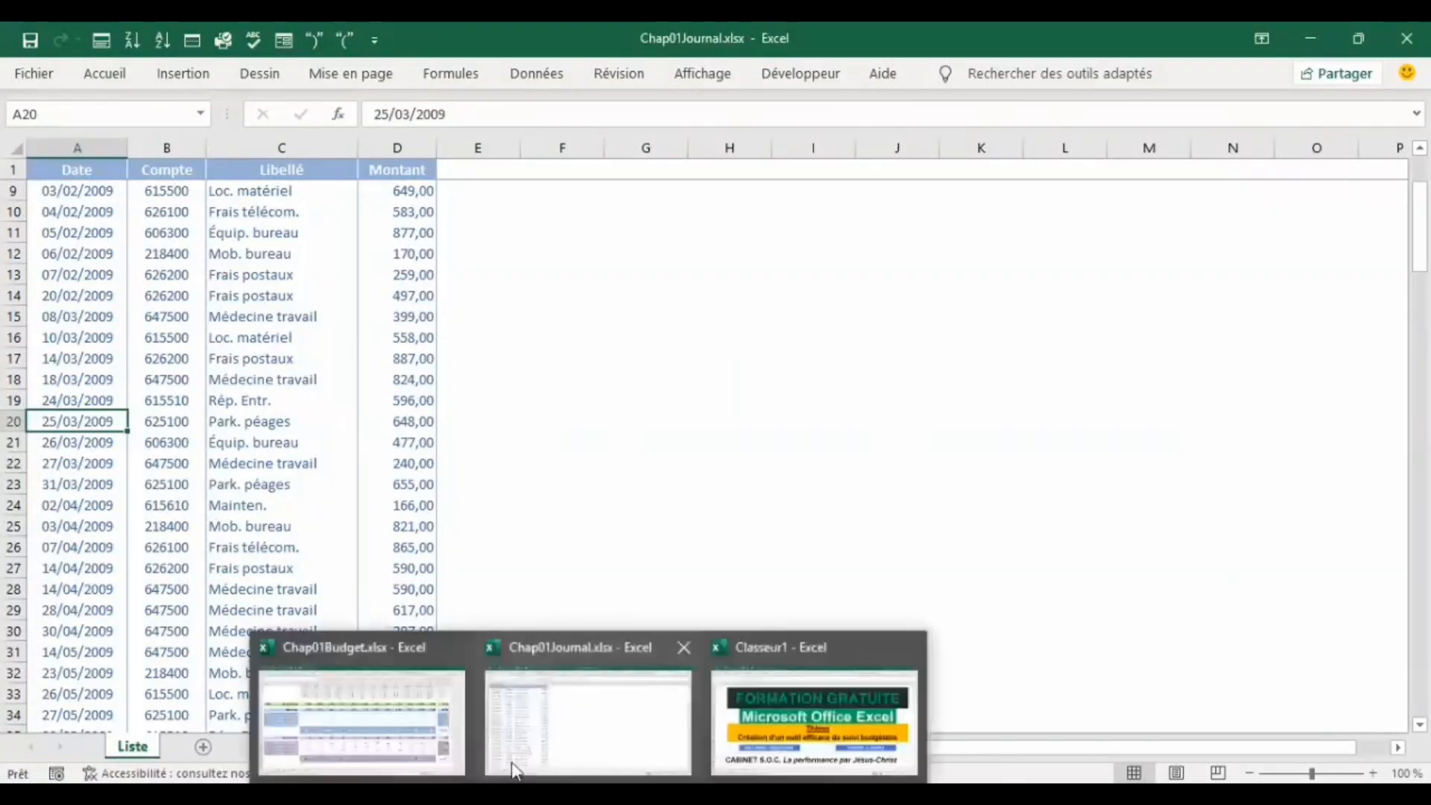
pyautogui.click(386, 734)
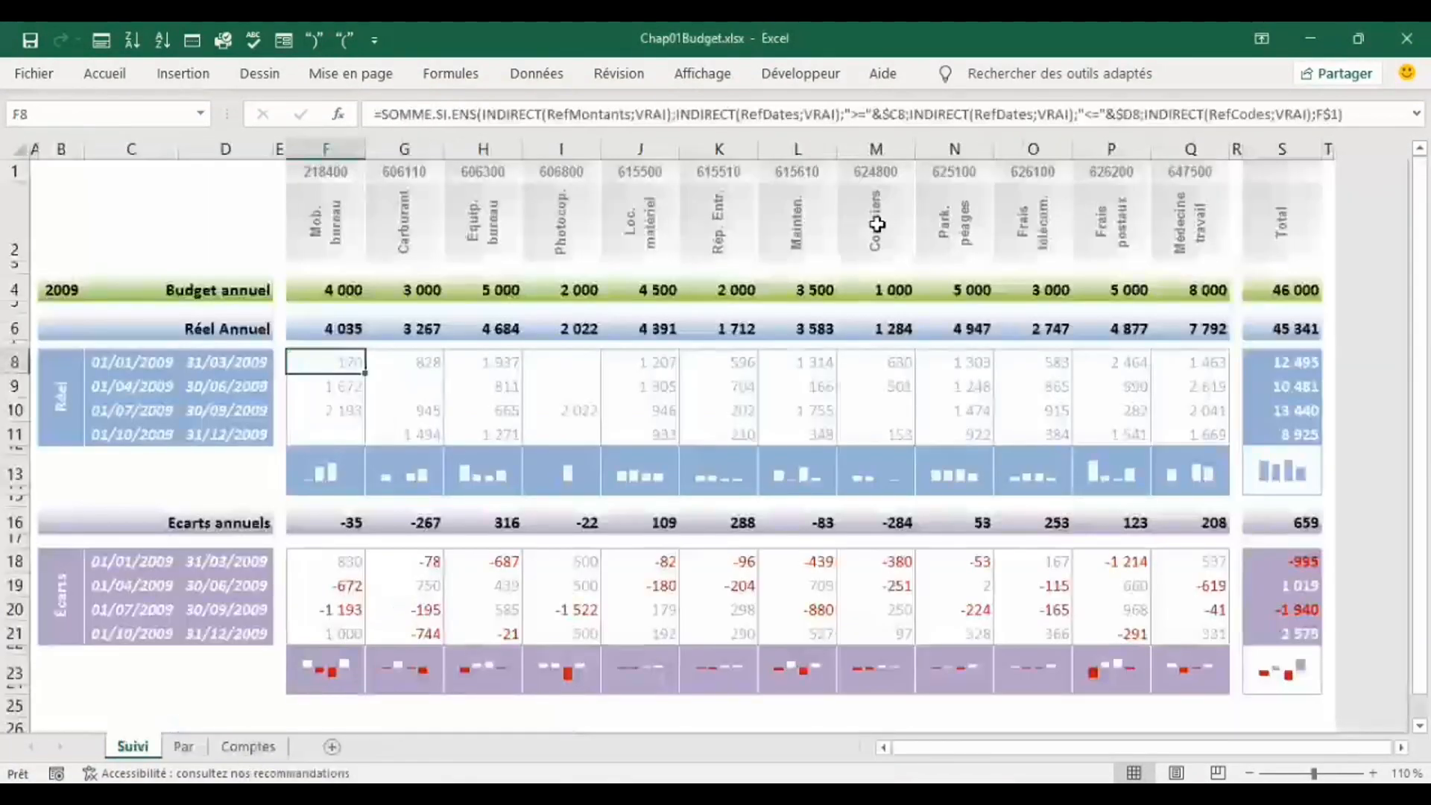